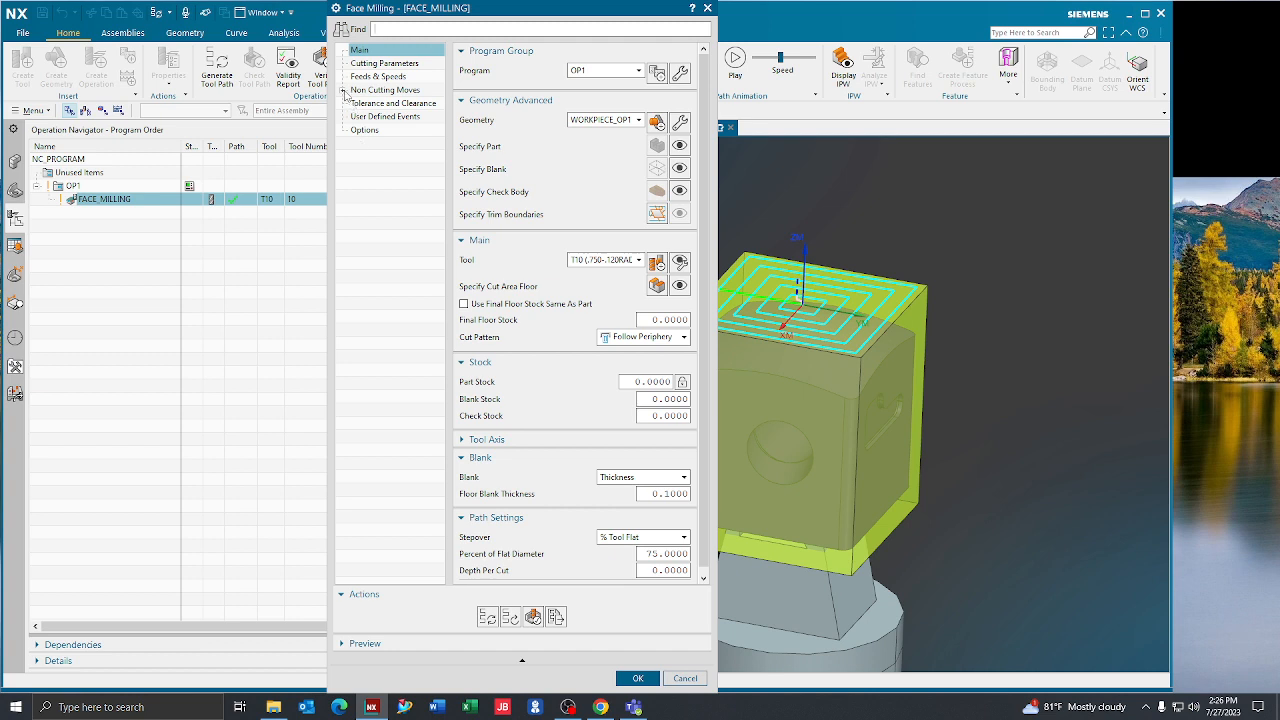
# - Open the face milling operation's engage settings and expand the initial open area and initial closed area groups
pyautogui.click(343, 90)
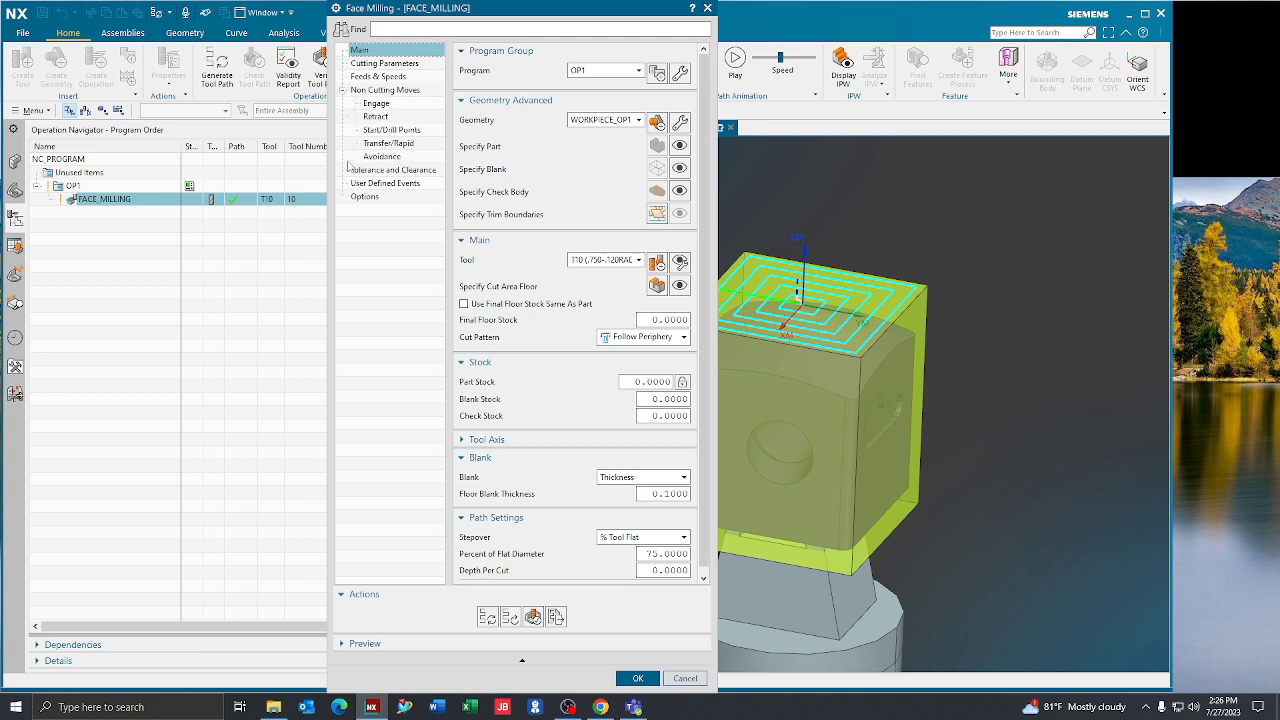
pyautogui.click(378, 104)
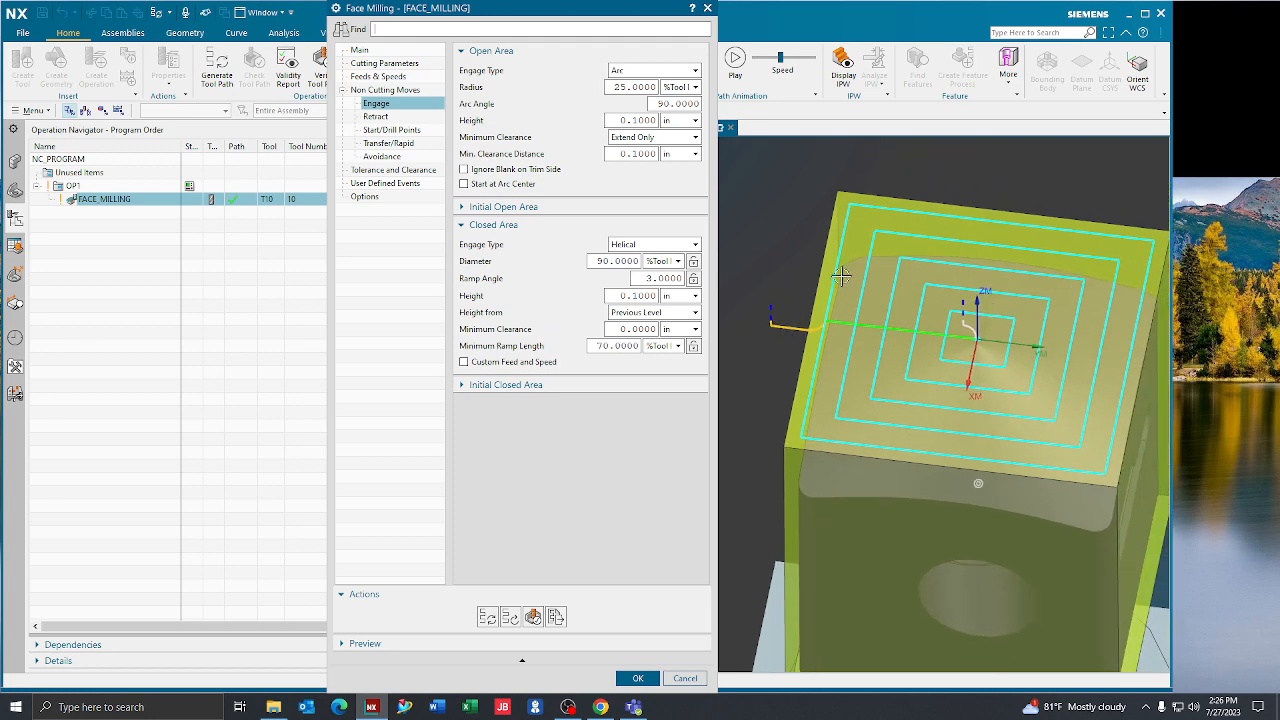
pyautogui.moveTo(967, 241); pyautogui.dragTo(982, 287, button='middle')
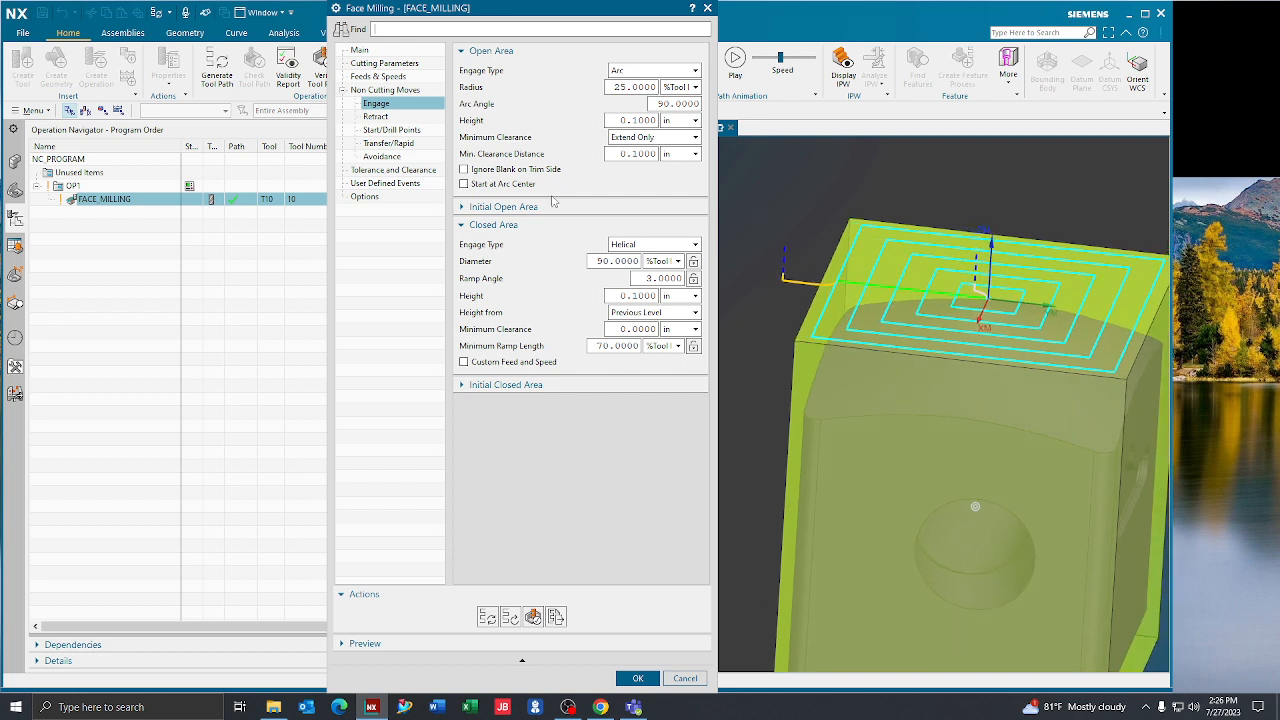
pyautogui.click(522, 207)
pyautogui.click(505, 410)
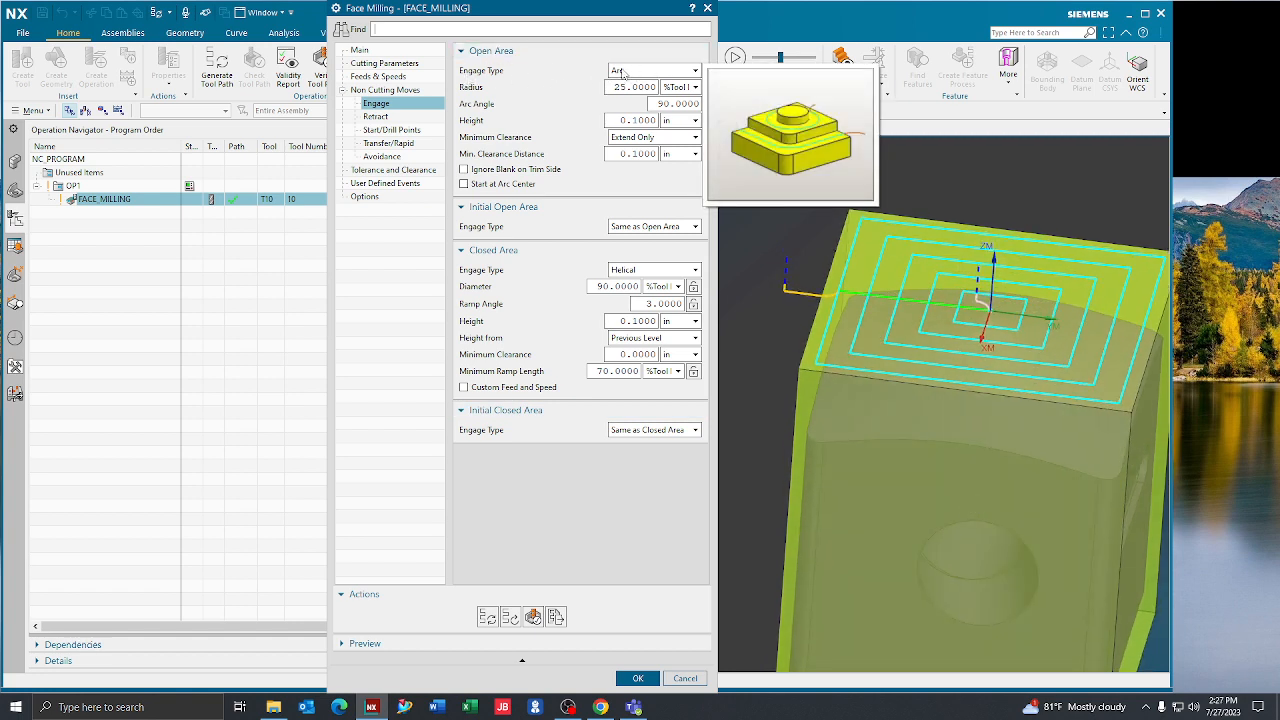
# - Set the open area engage type to Linear and regenerate the tool path to inspect the entry move
pyautogui.click(638, 71)
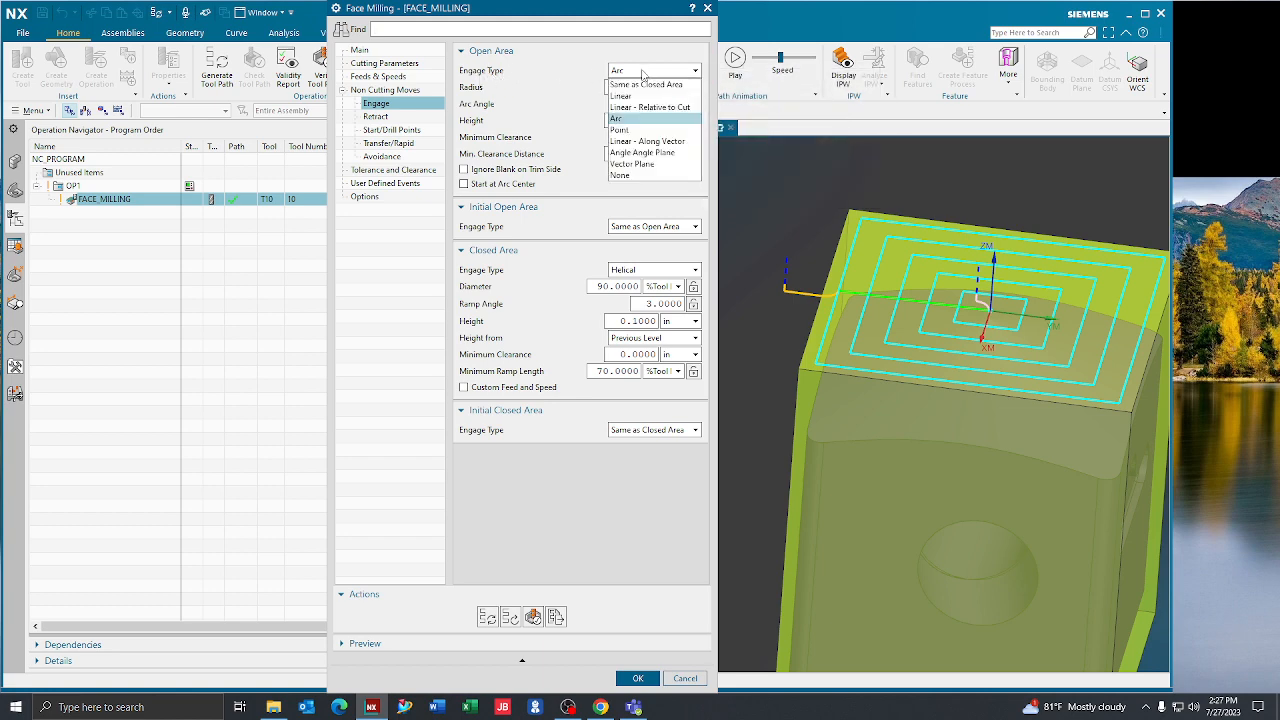
pyautogui.click(577, 73)
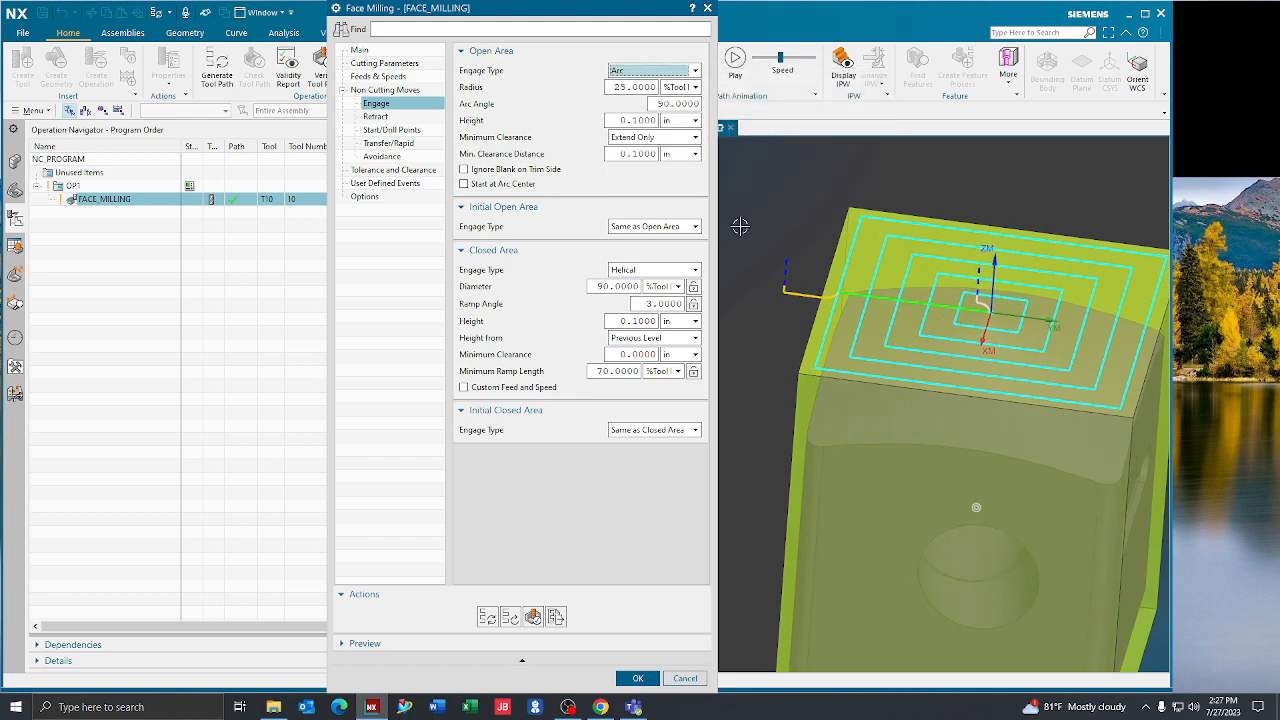
pyautogui.moveTo(740, 227); pyautogui.dragTo(838, 388, button='middle')
pyautogui.scroll(3, 838, 388)
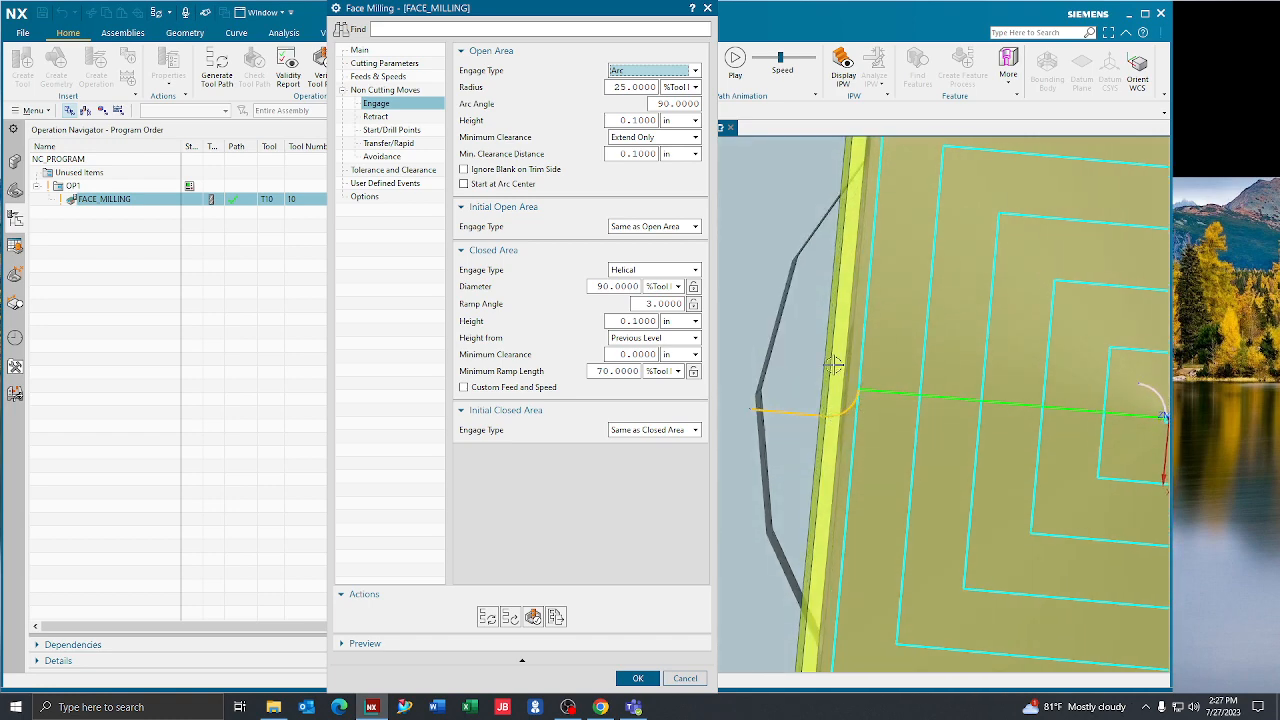
pyautogui.click(633, 74)
pyautogui.click(640, 96)
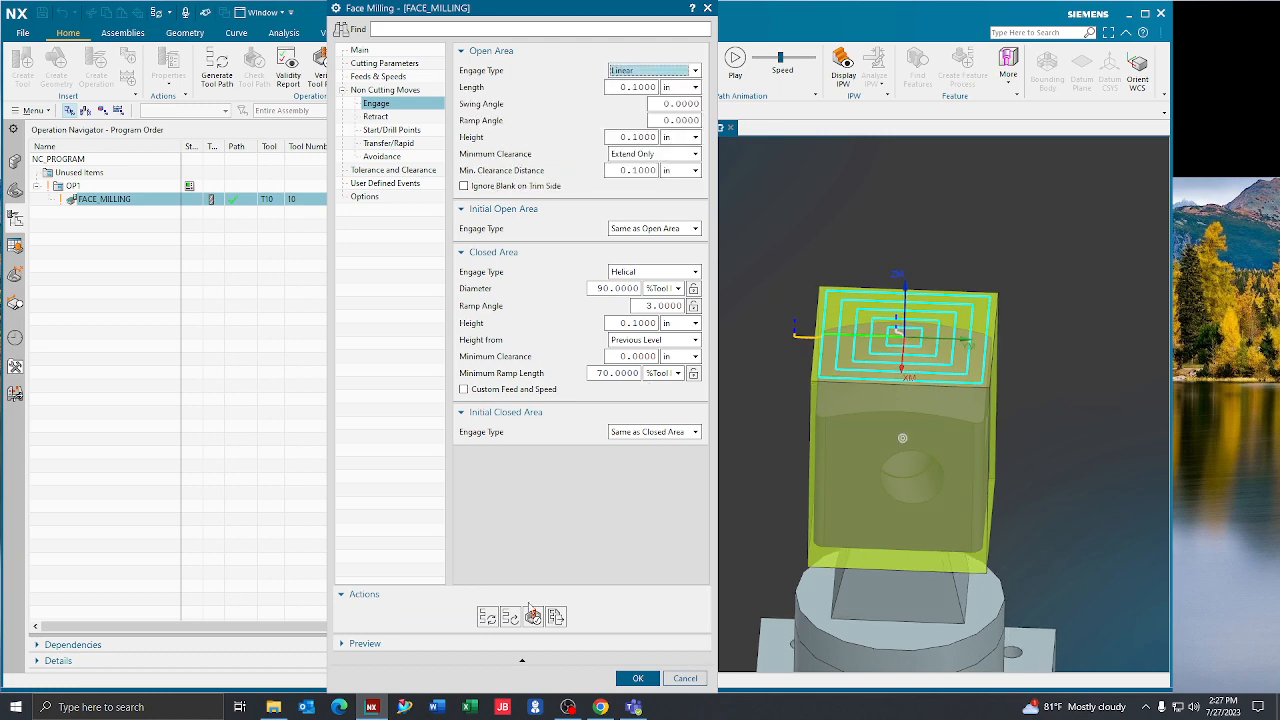
pyautogui.click(489, 615)
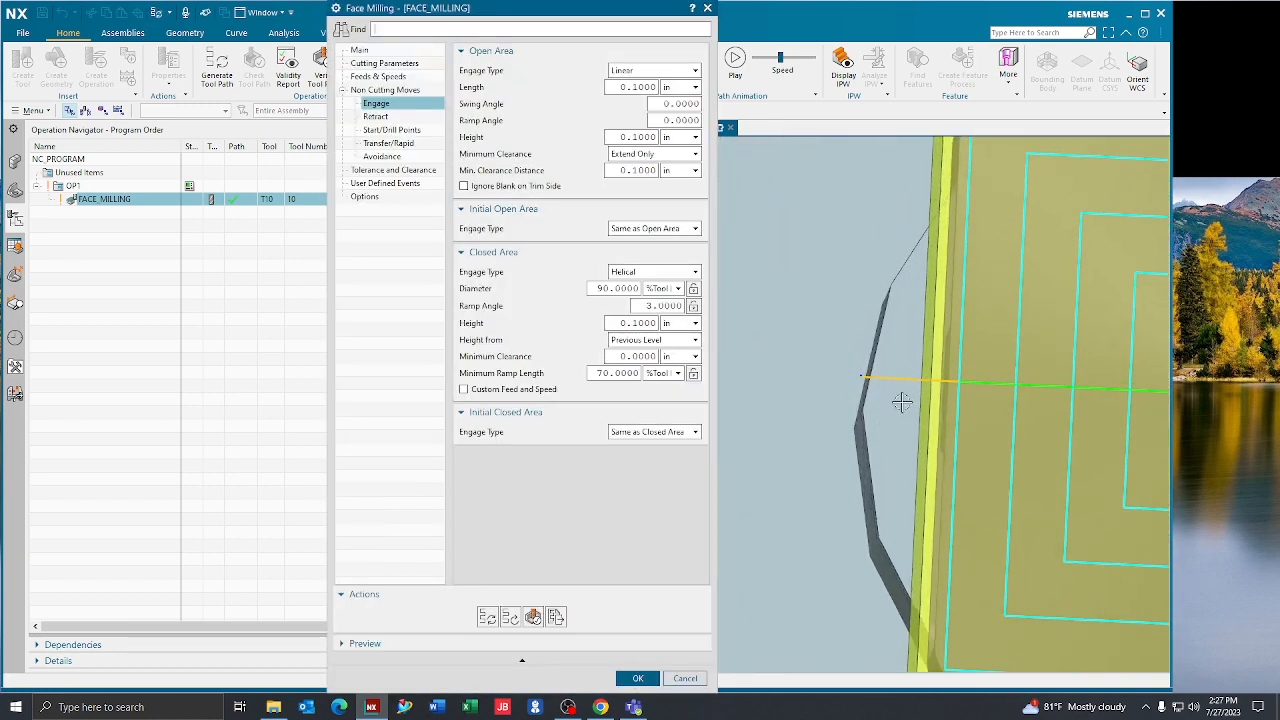
pyautogui.scroll(2, 852, 385)
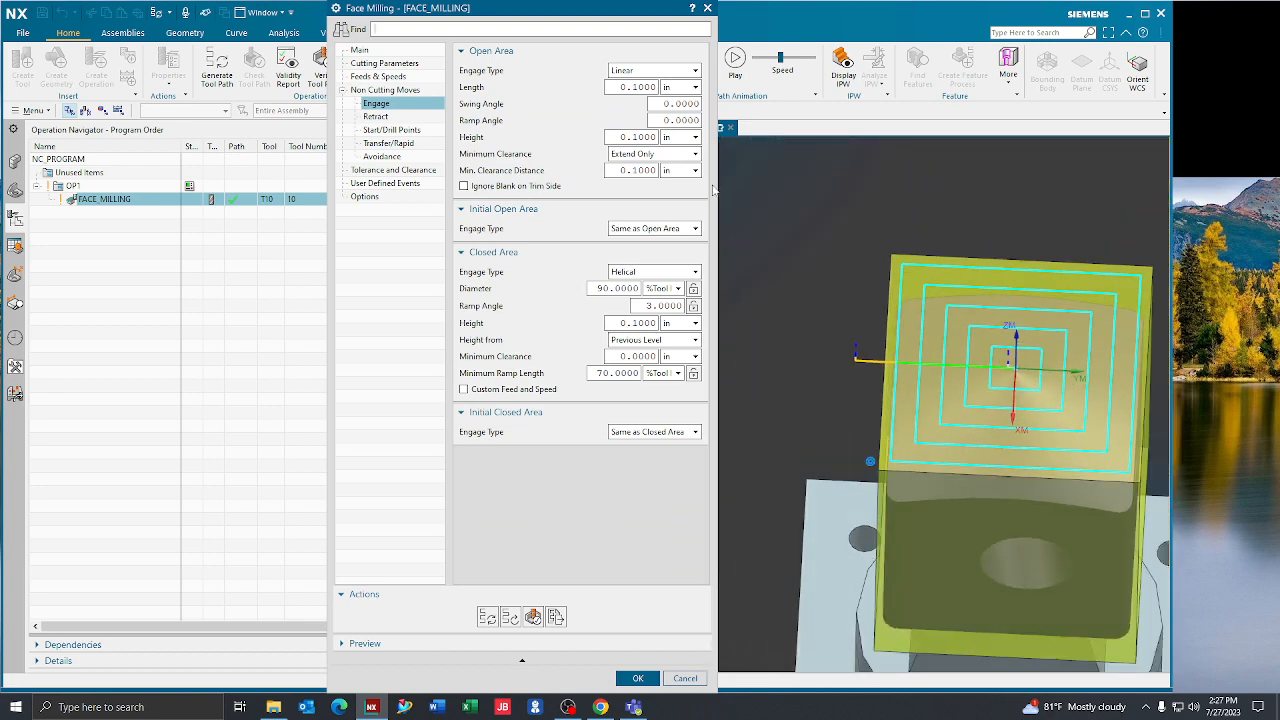
# - Set both the open area and initial open area engage types to Same as Closed Area
pyautogui.click(630, 71)
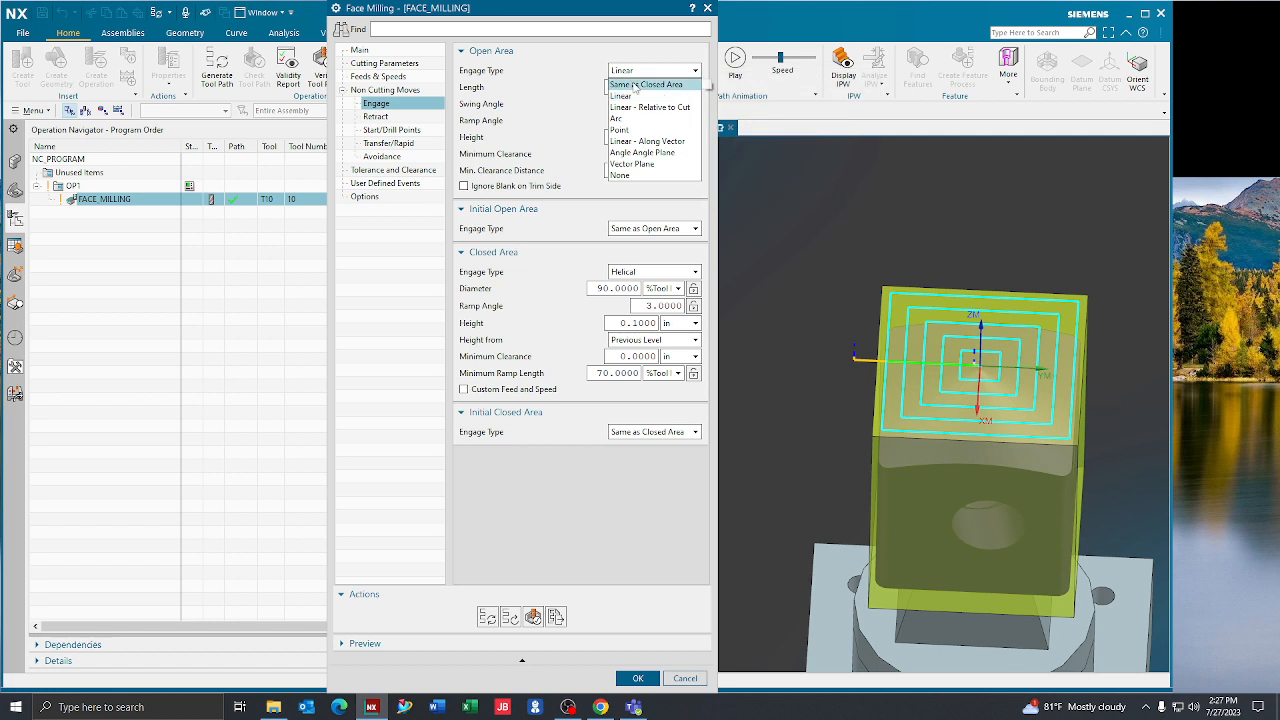
pyautogui.click(634, 86)
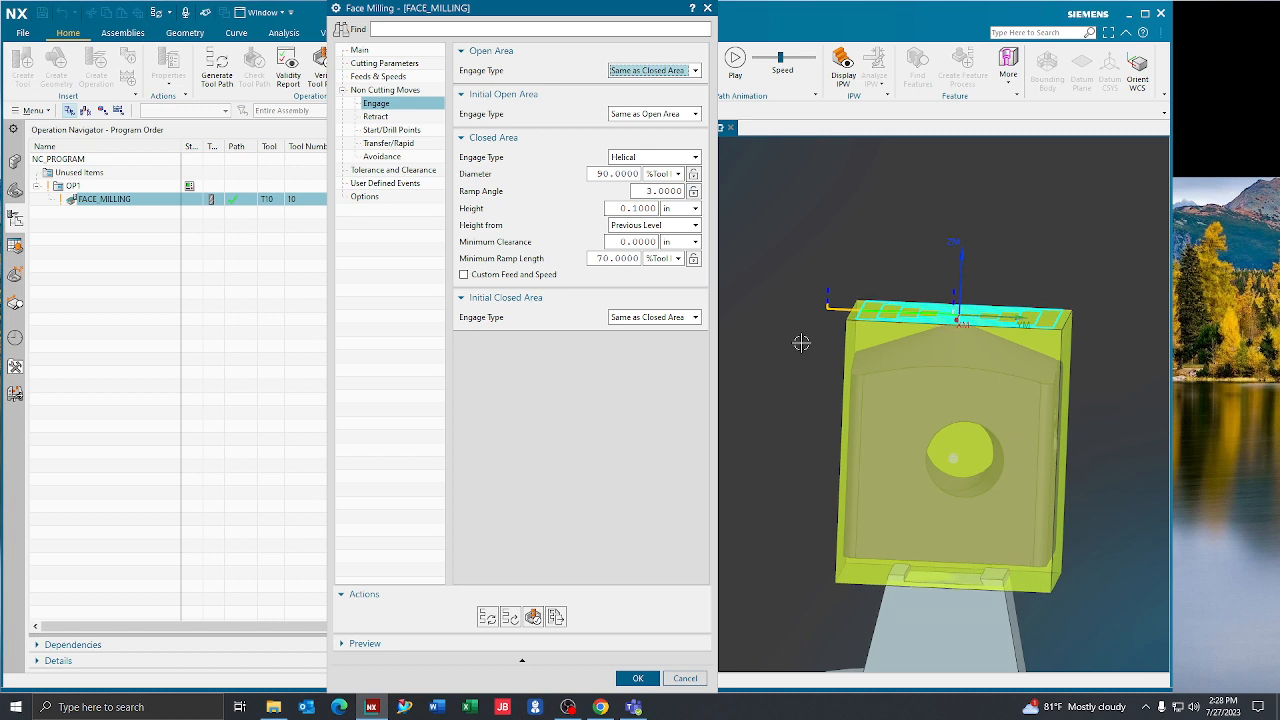
pyautogui.moveTo(801, 343); pyautogui.dragTo(803, 380, button='middle')
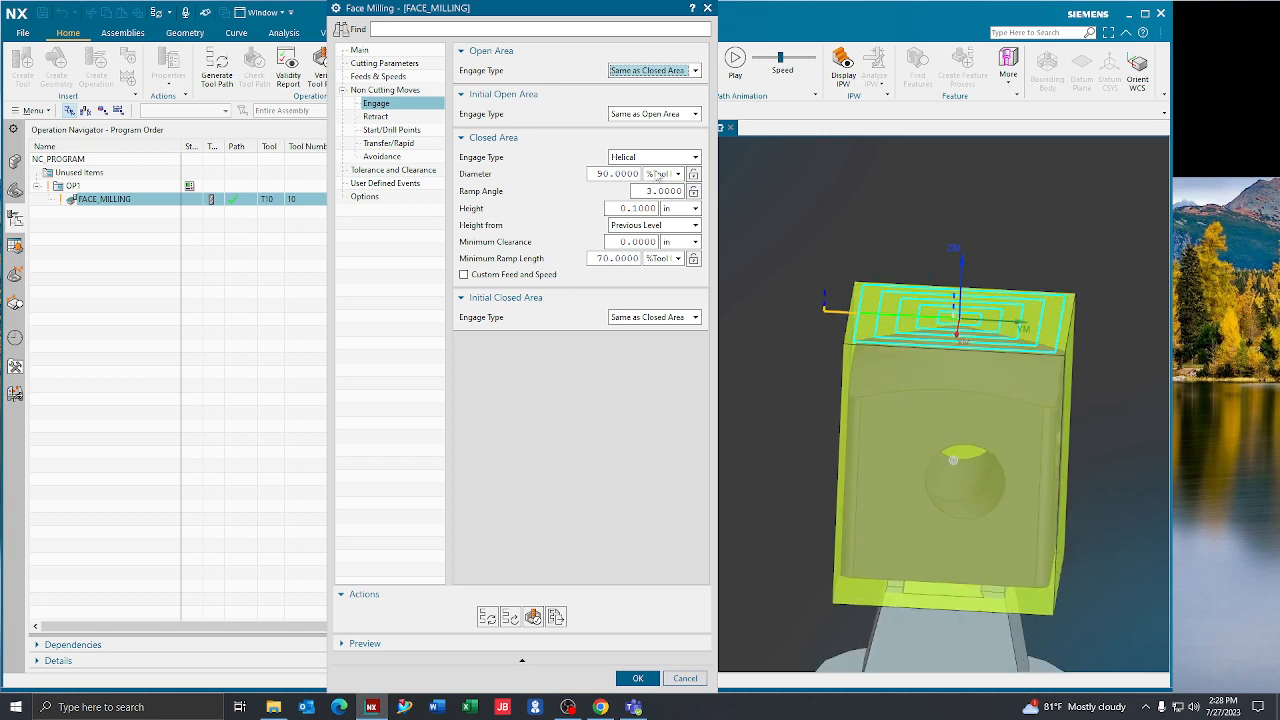
pyautogui.click(643, 115)
pyautogui.click(665, 140)
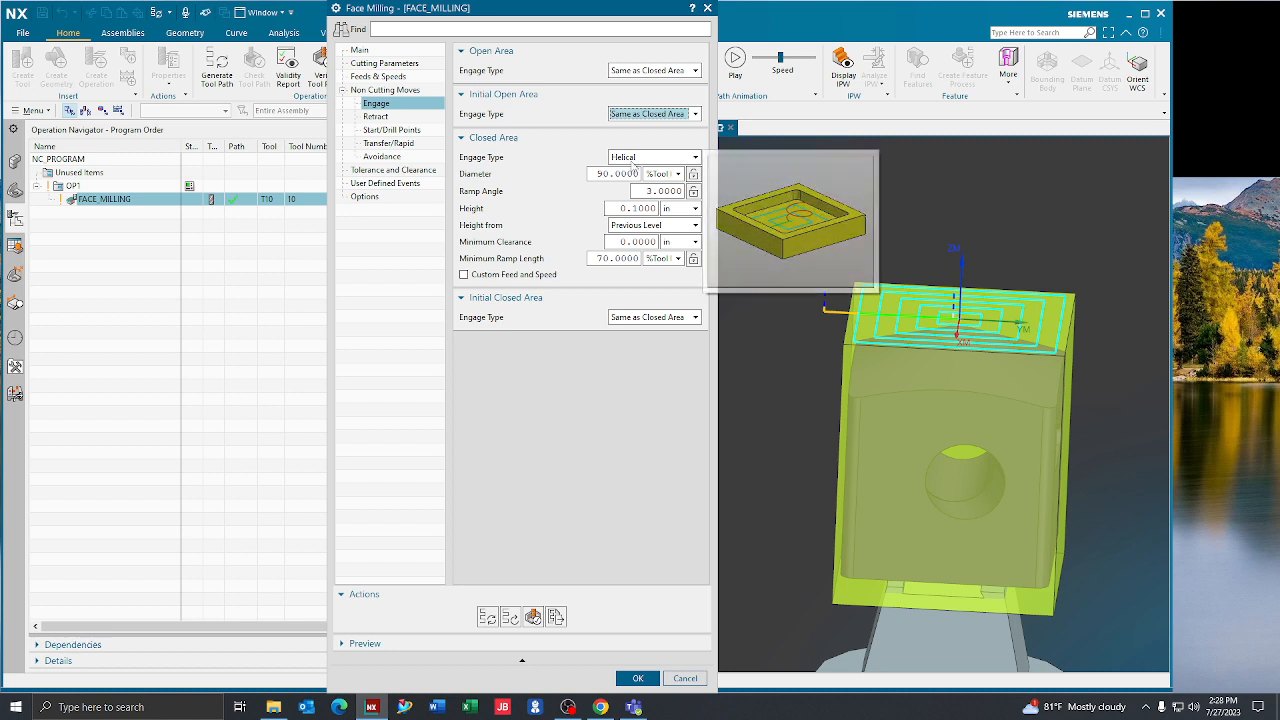
# - Keep the closed area engage type as Helical and regenerate the tool path to inspect the entry
pyautogui.click(645, 163)
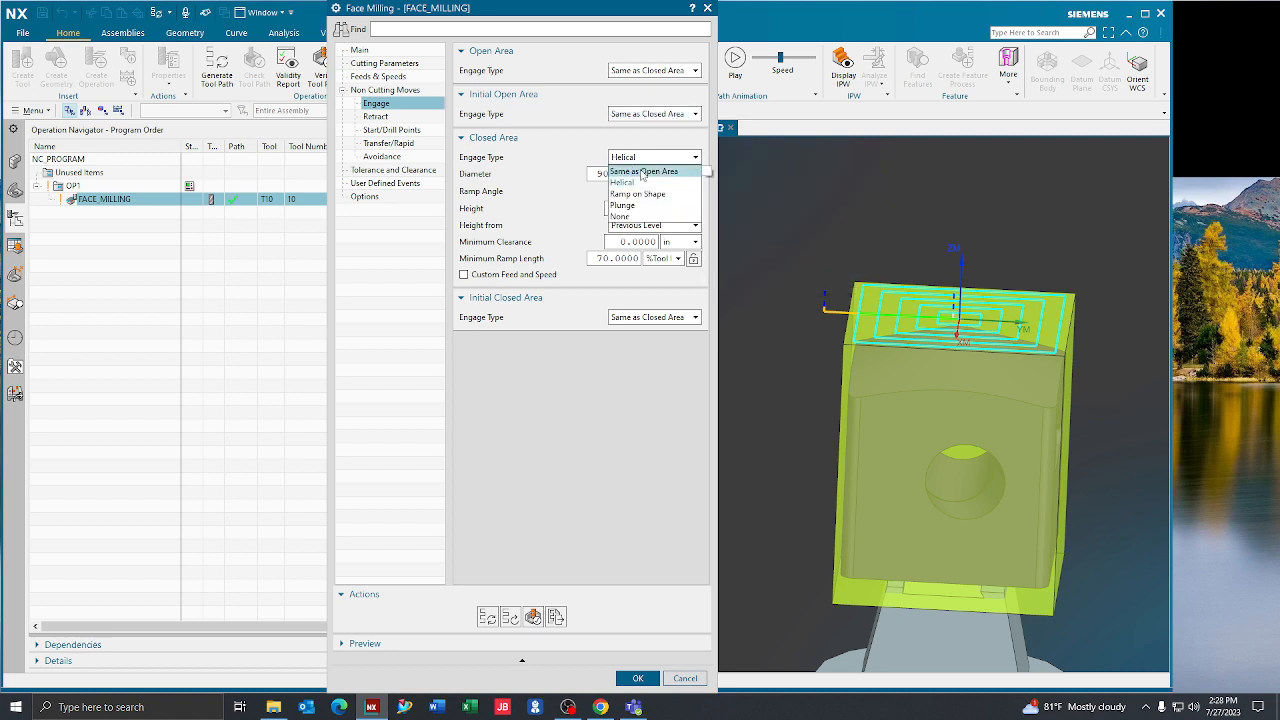
pyautogui.click(625, 182)
pyautogui.click(652, 318)
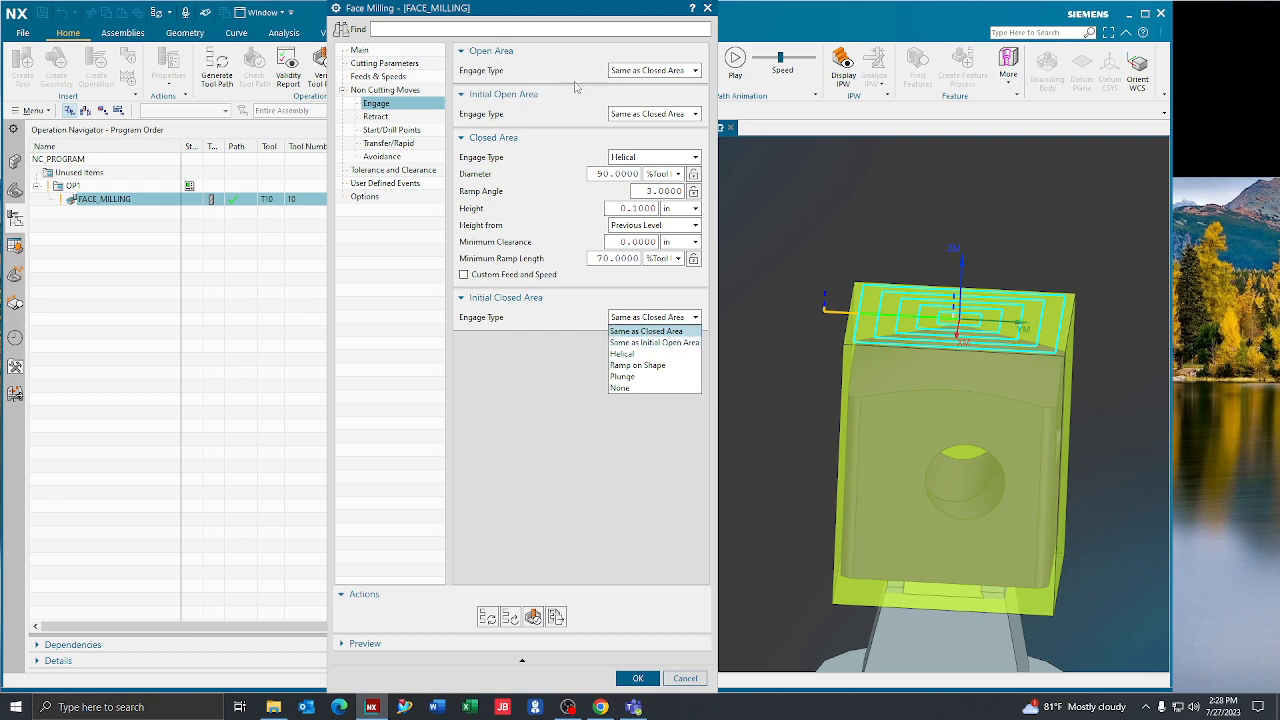
pyautogui.click(527, 190)
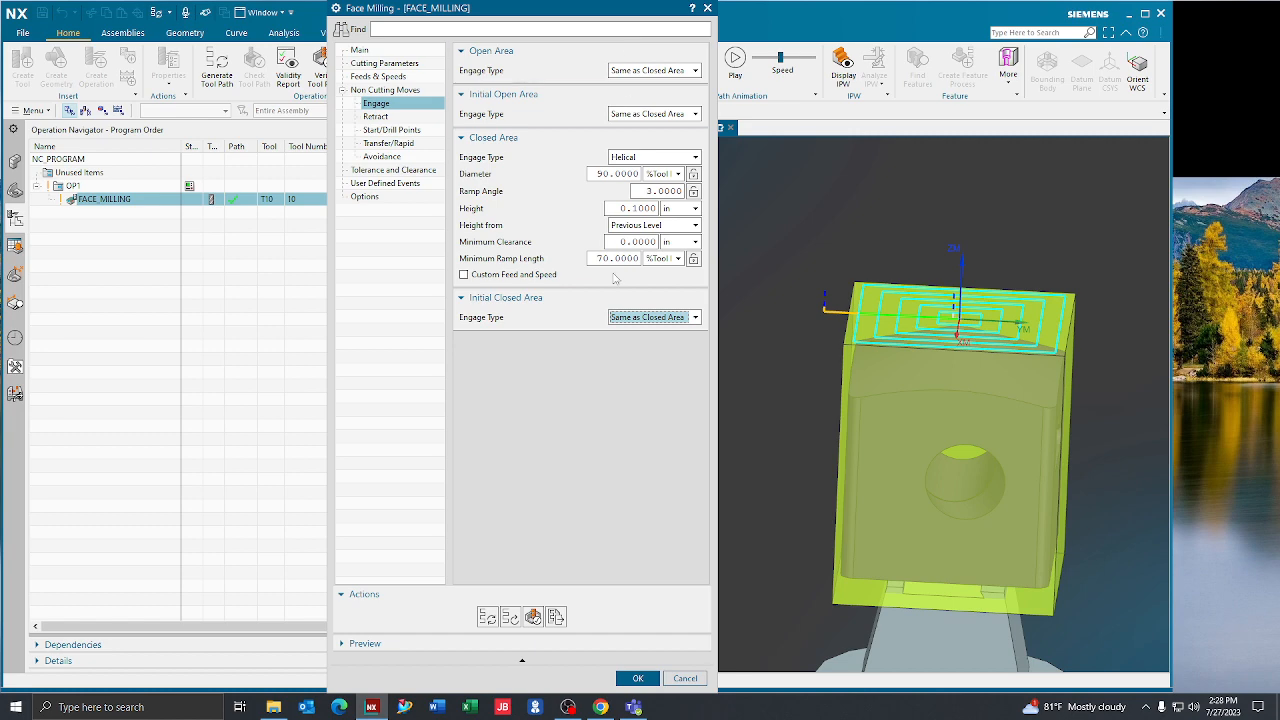
pyautogui.click(488, 618)
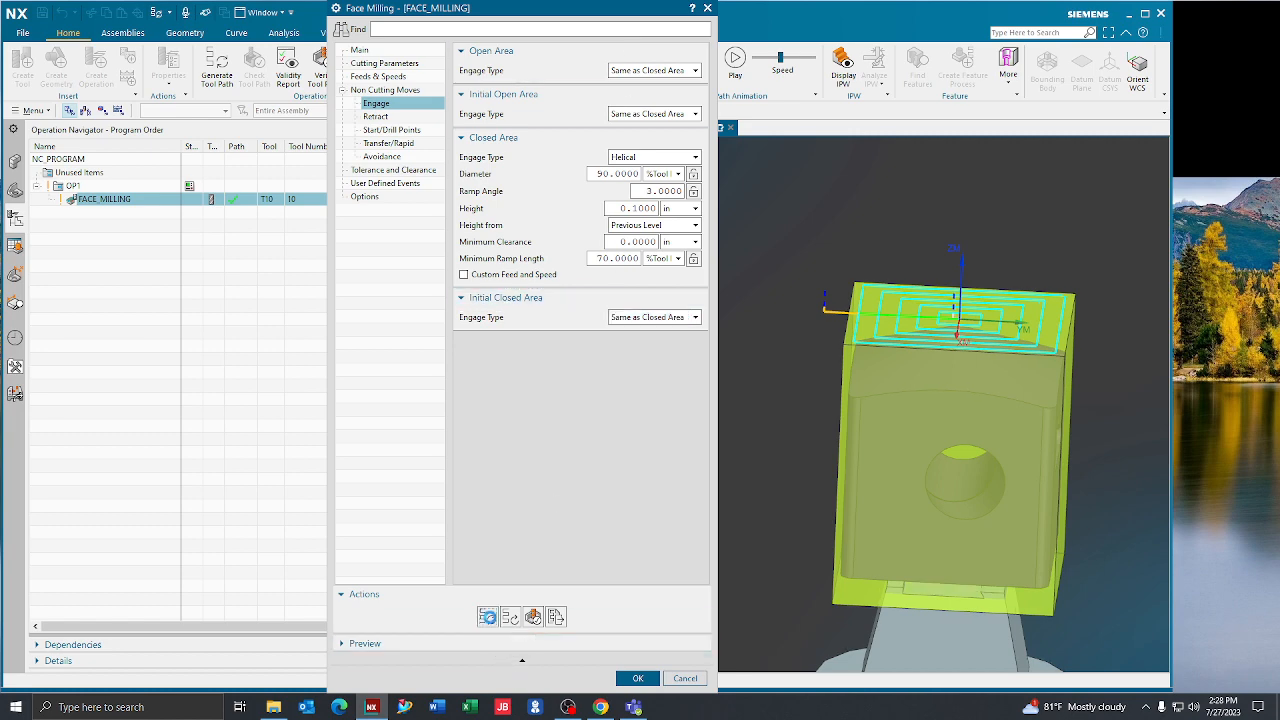
pyautogui.moveTo(760, 325); pyautogui.dragTo(768, 350, button='middle')
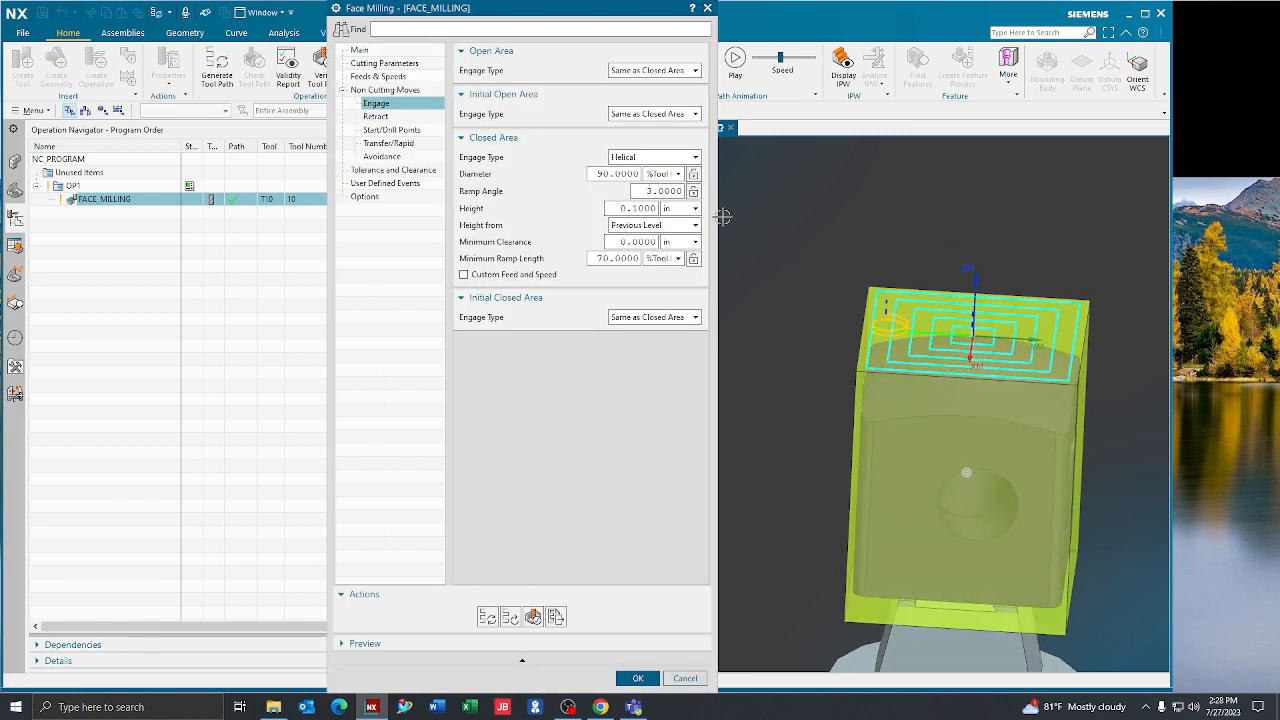
pyautogui.scroll(1, 768, 350)
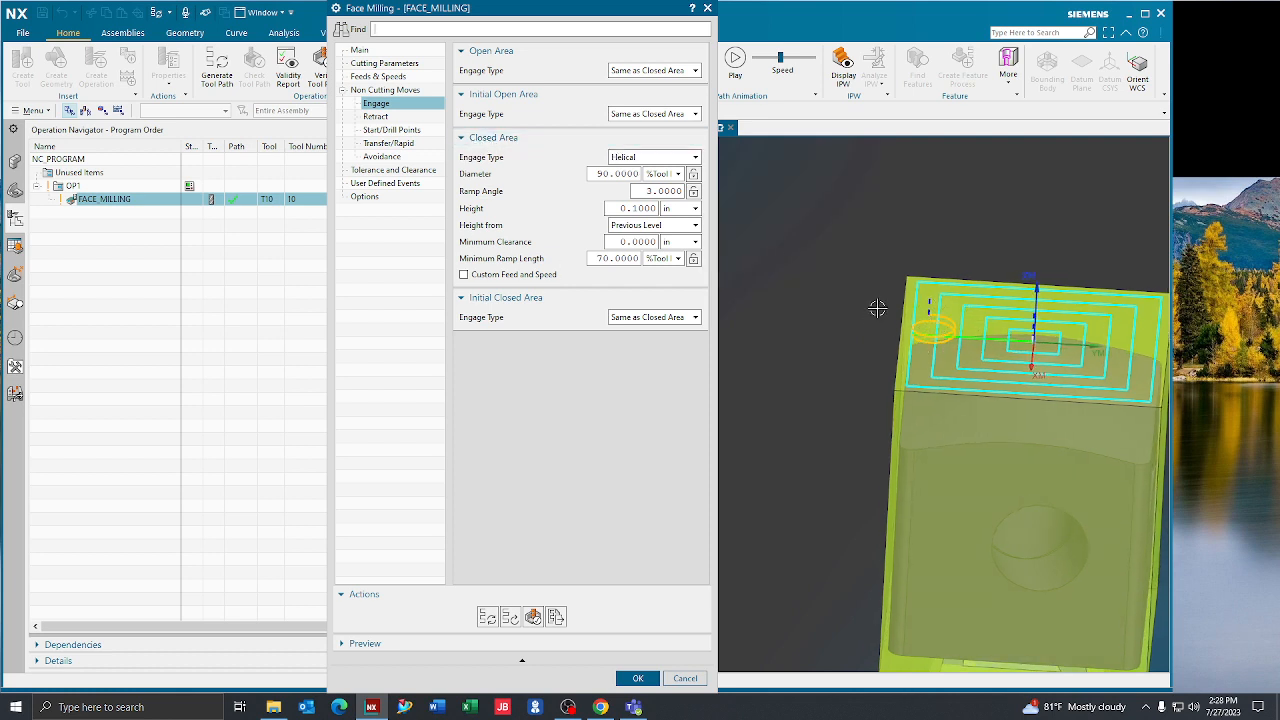
pyautogui.scroll(-1, 801, 235)
pyautogui.moveTo(803, 247); pyautogui.dragTo(800, 235, button='middle')
pyautogui.click(628, 160)
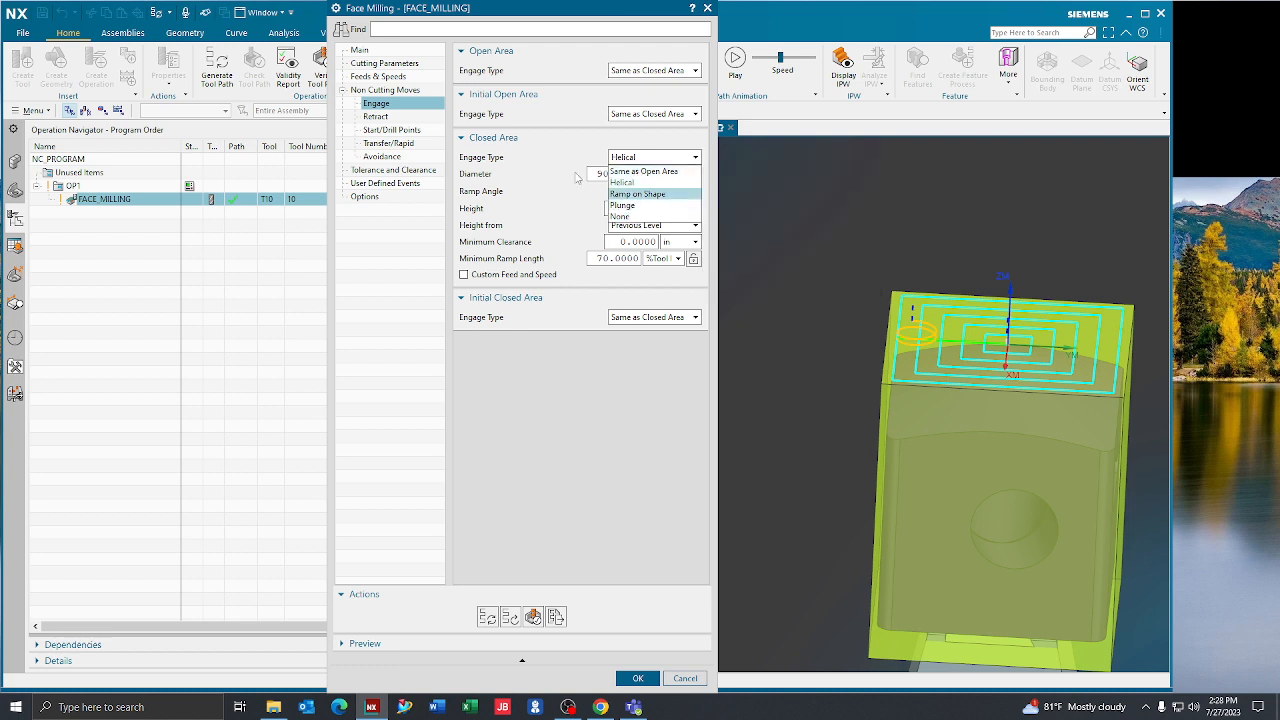
pyautogui.click(622, 183)
pyautogui.click(640, 71)
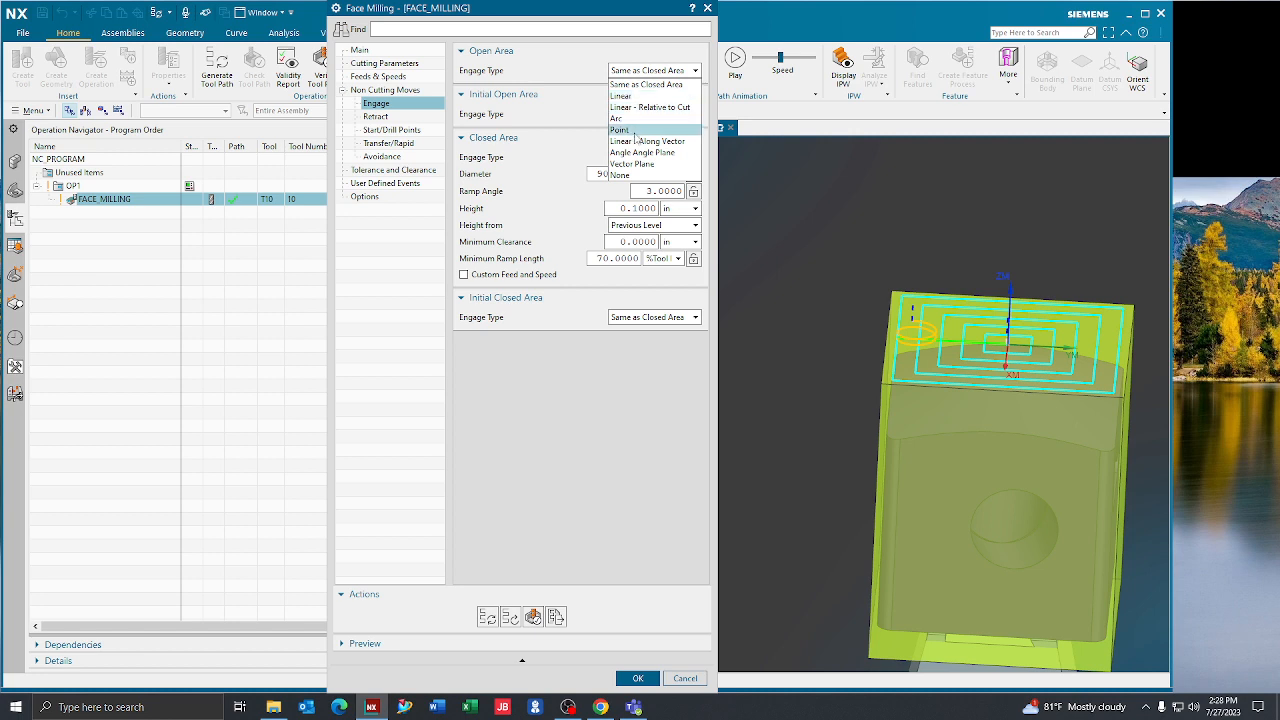
pyautogui.click(557, 168)
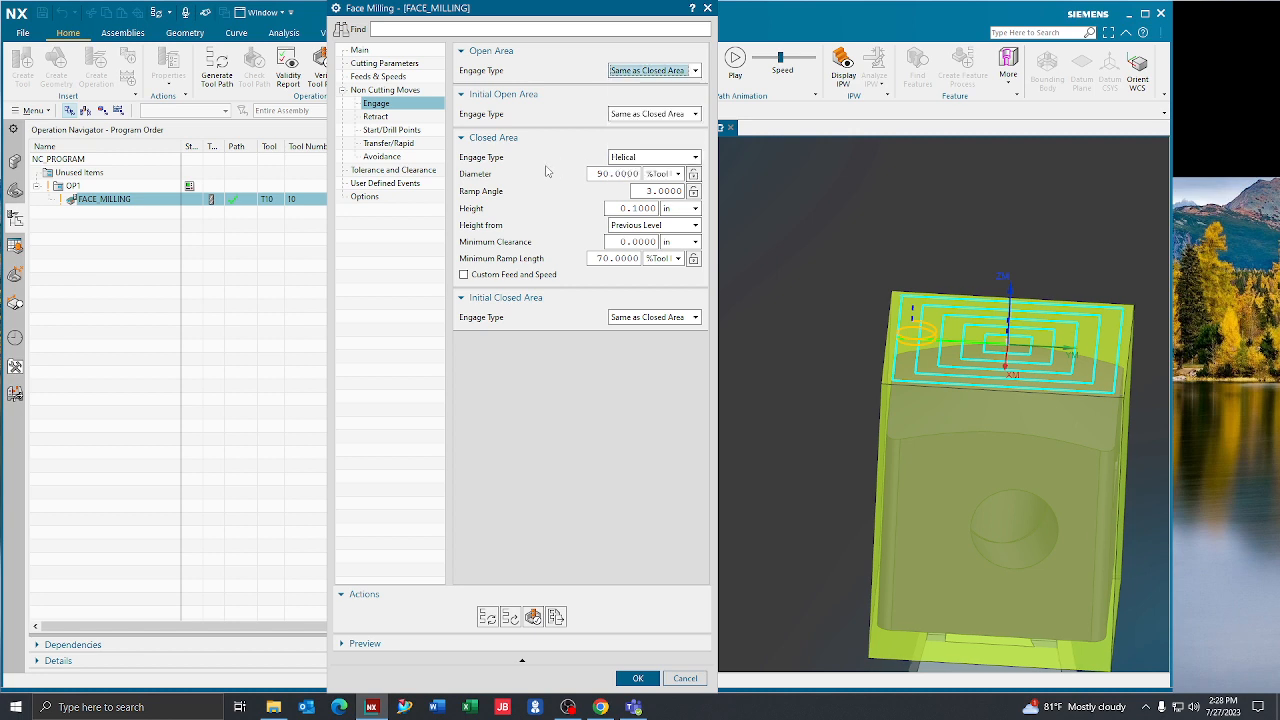
# - Open the retract settings, expand the final retract group, and examine the retract move at the end of the tool path
pyautogui.click(377, 120)
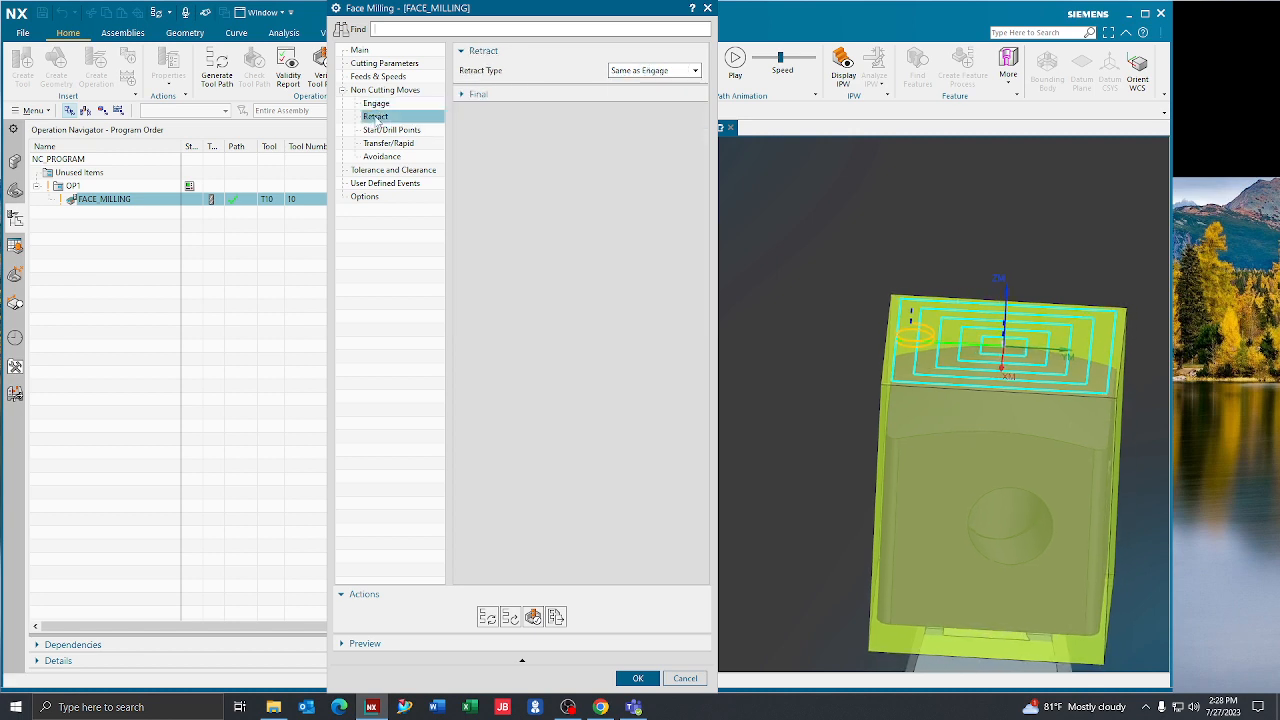
pyautogui.click(482, 95)
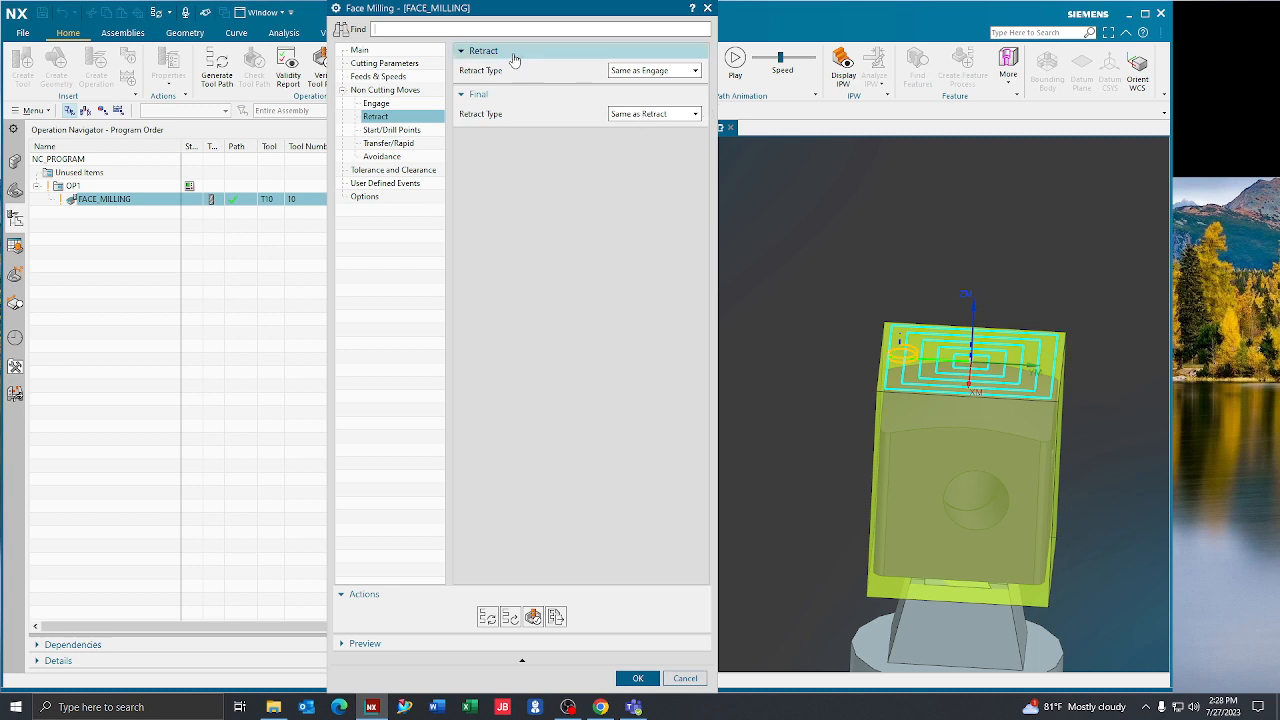
pyautogui.click(648, 71)
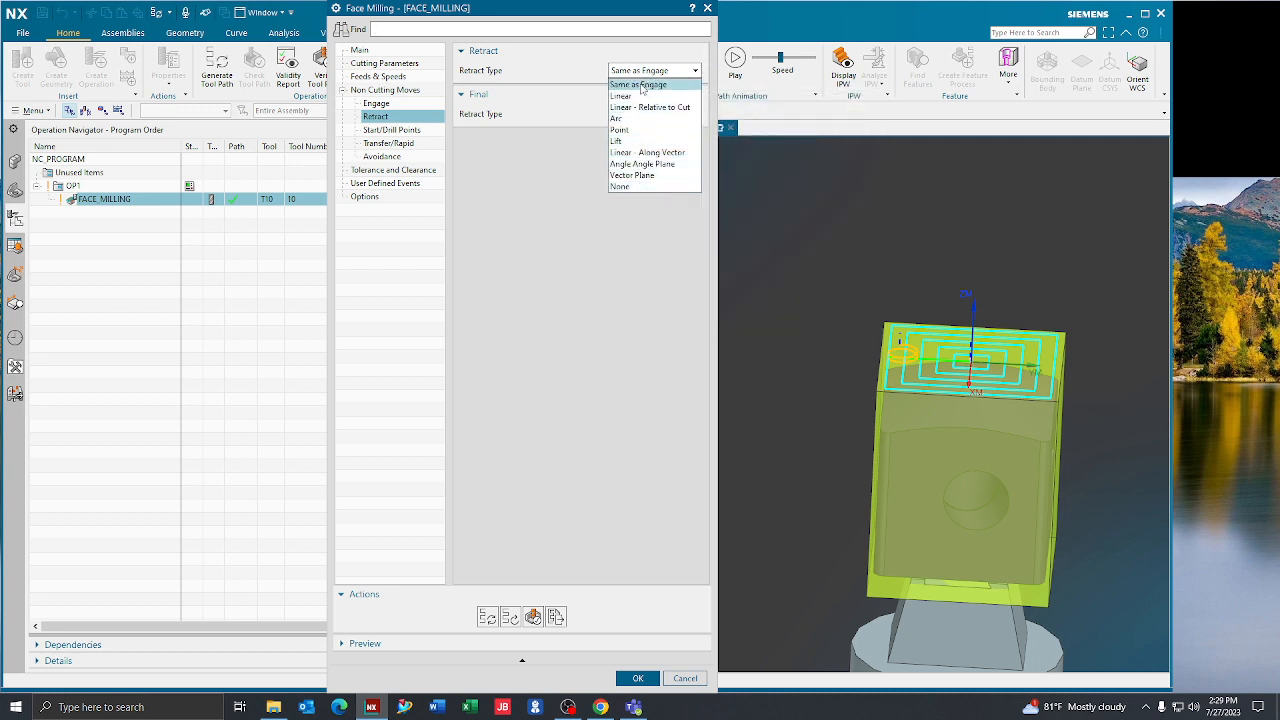
pyautogui.click(591, 263)
pyautogui.scroll(3, 845, 325)
pyautogui.moveTo(840, 312); pyautogui.dragTo(881, 305, button='middle')
pyautogui.scroll(10, 880, 305)
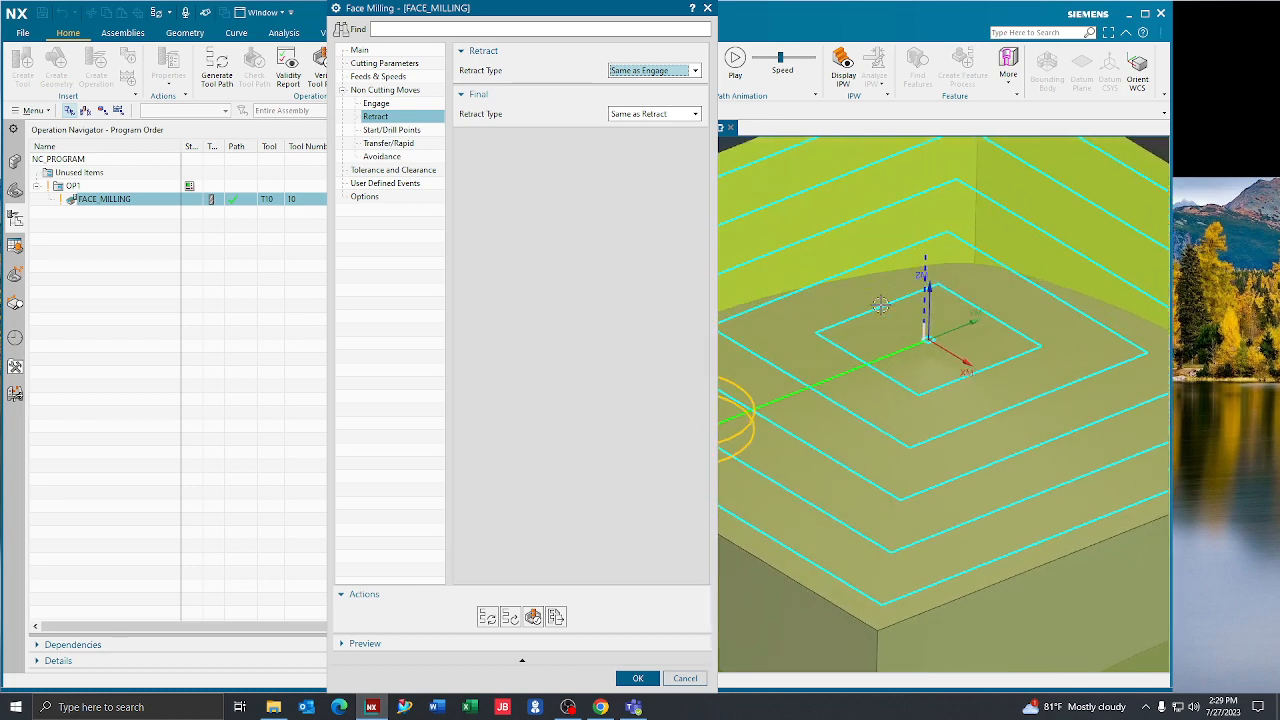
pyautogui.scroll(-3, 1005, 355)
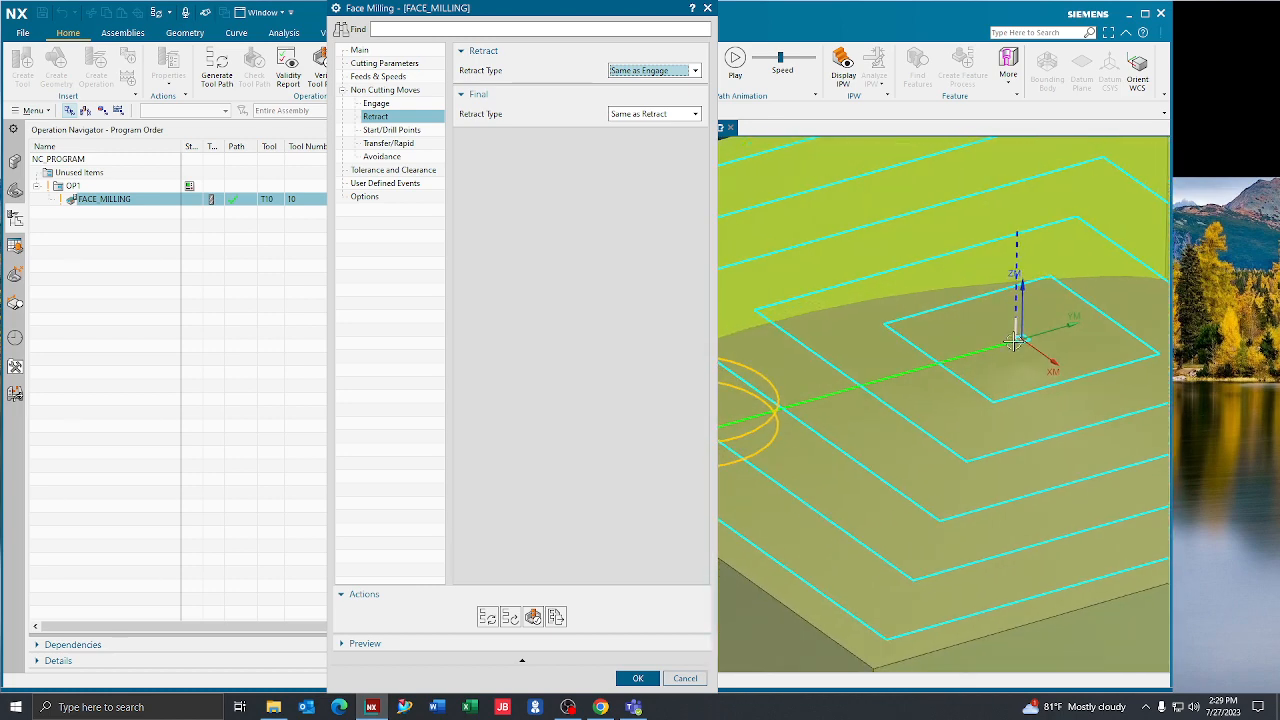
pyautogui.scroll(-2, 1016, 313)
pyautogui.moveTo(889, 403)
pyautogui.mouseDown(button='middle')
pyautogui.moveTo(891, 329)
pyautogui.moveTo(977, 366)
pyautogui.moveTo(998, 346)
pyautogui.moveTo(988, 363)
pyautogui.mouseUp(button='middle')
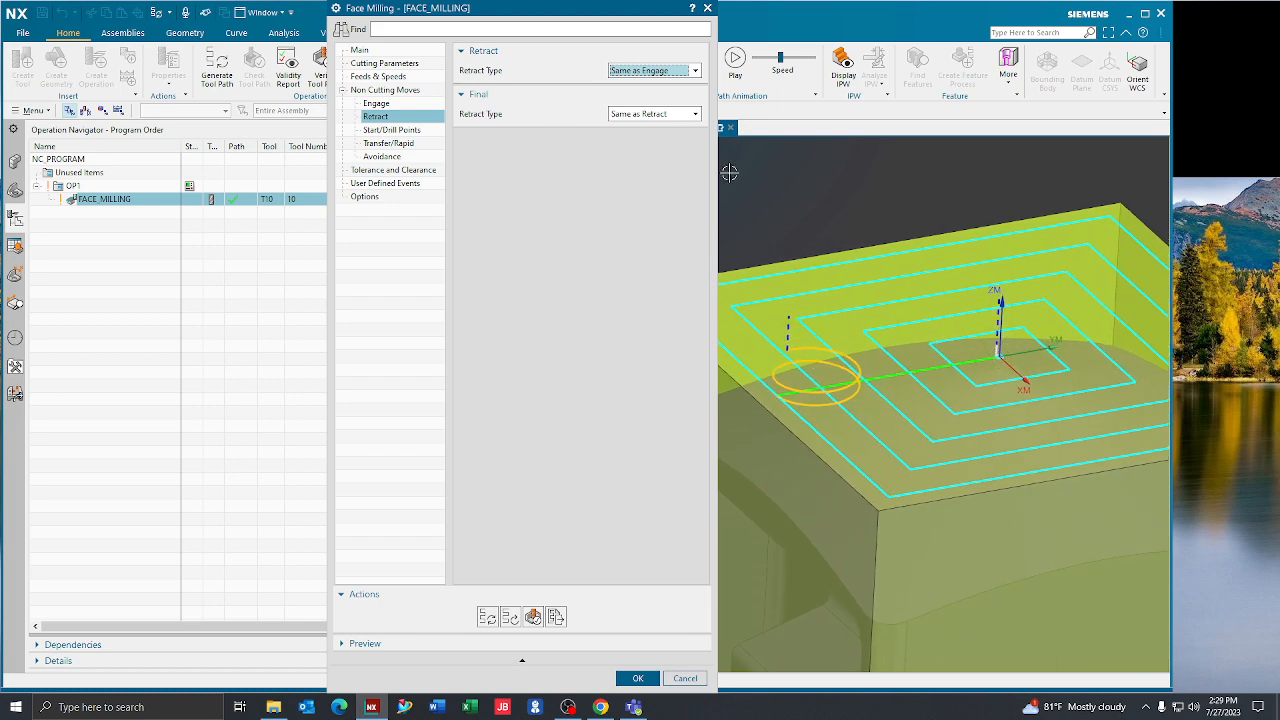
pyautogui.scroll(-2, 729, 173)
# - Set the retract type to Arc and regenerate the tool path to inspect the exit move
pyautogui.click(622, 74)
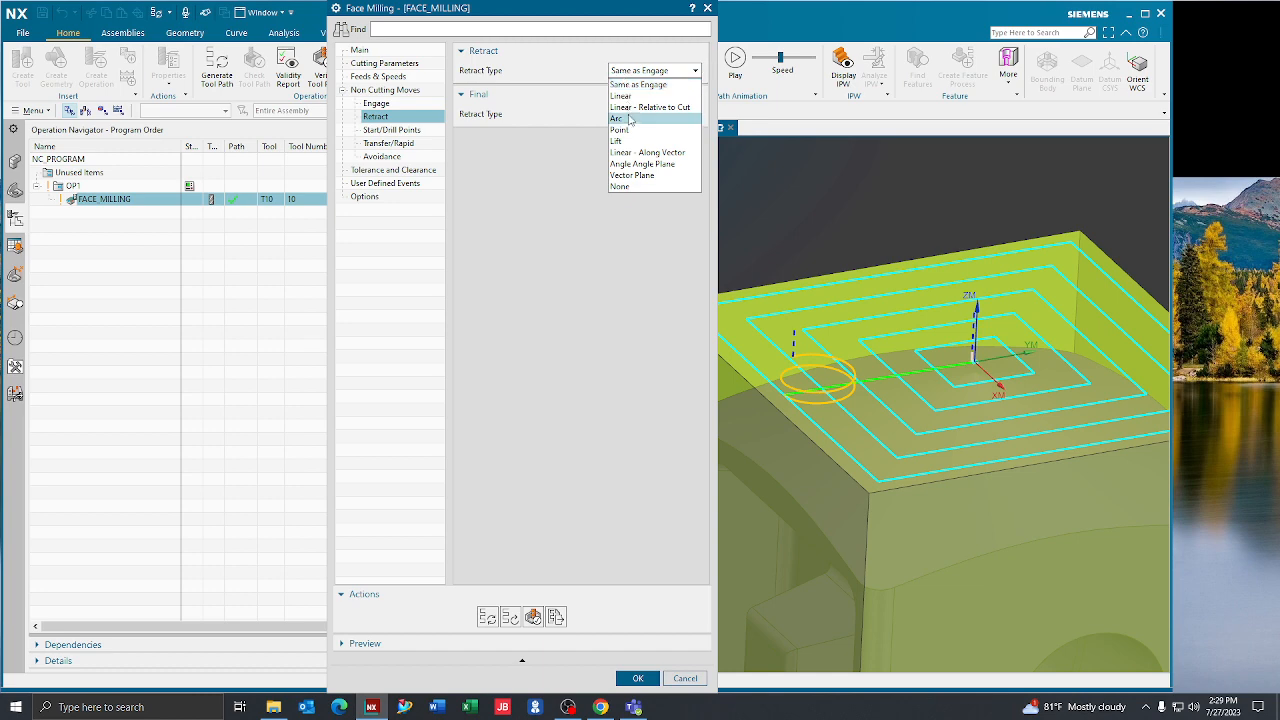
pyautogui.click(630, 119)
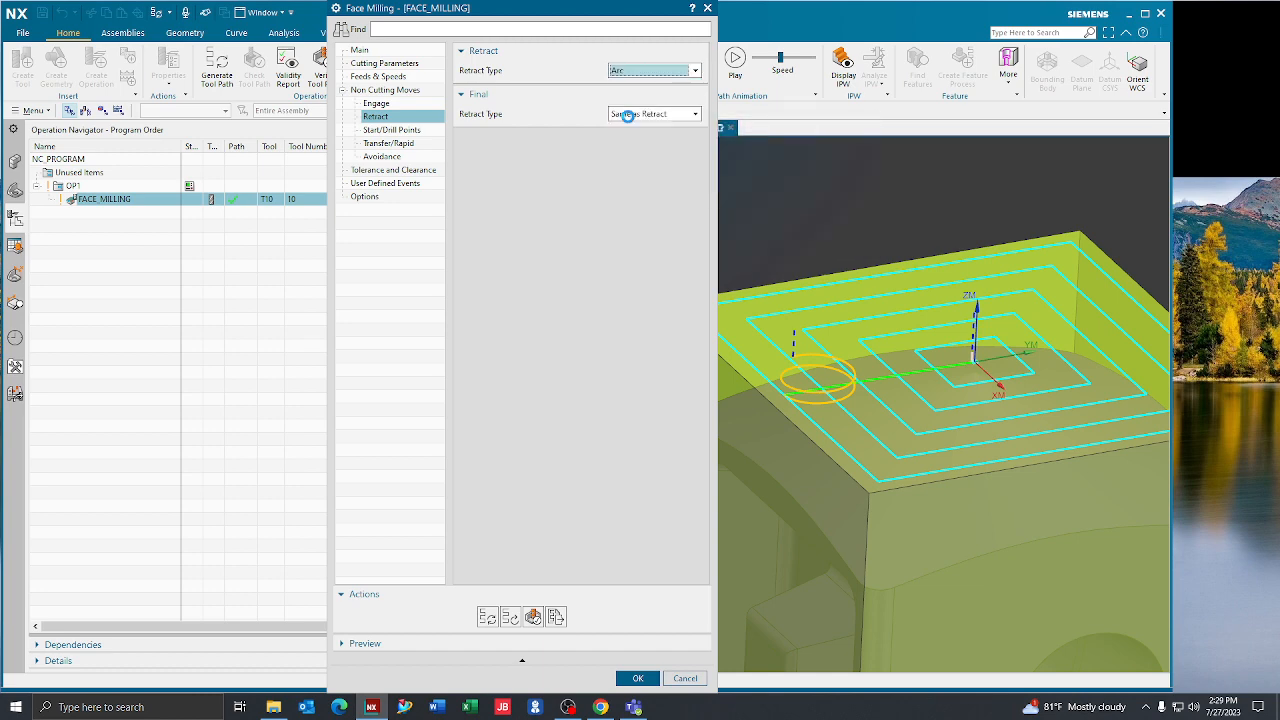
pyautogui.click(488, 617)
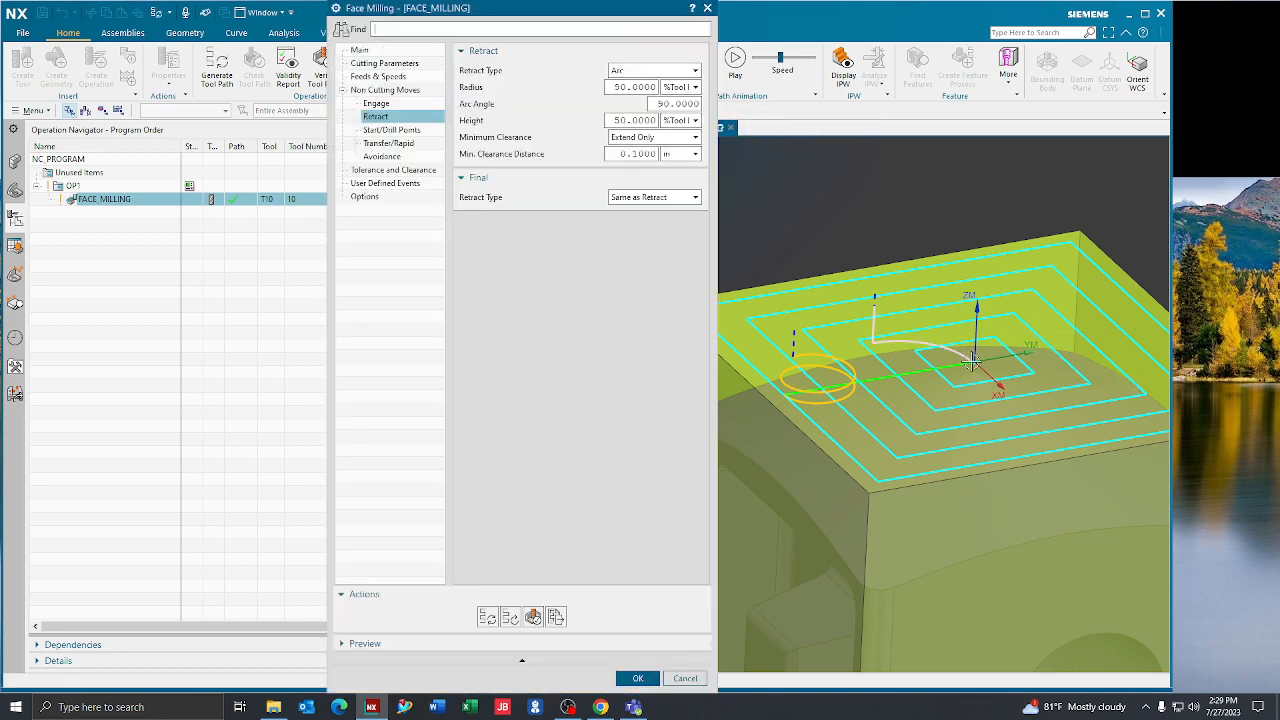
pyautogui.scroll(-5, 617, 280)
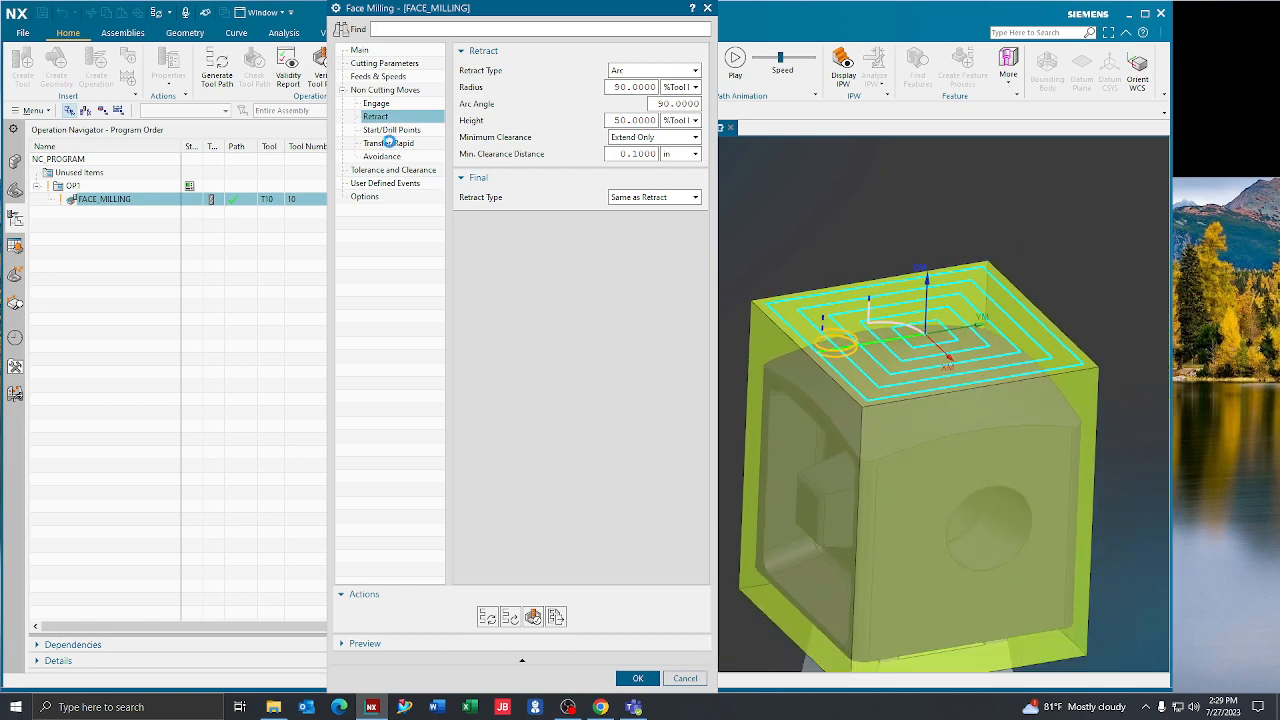
# - In the transfer/rapid settings, set the clearance option to Plane and define it 6 in above the block's top face
pyautogui.click(389, 143)
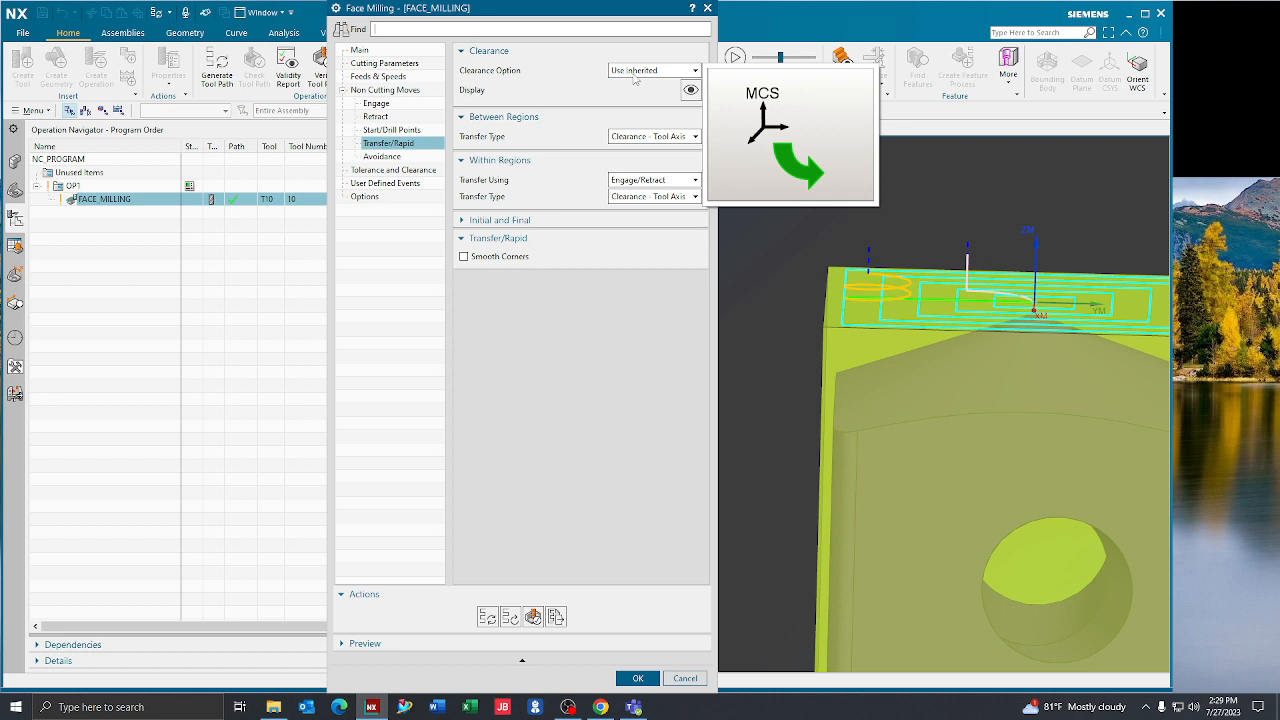
pyautogui.click(635, 72)
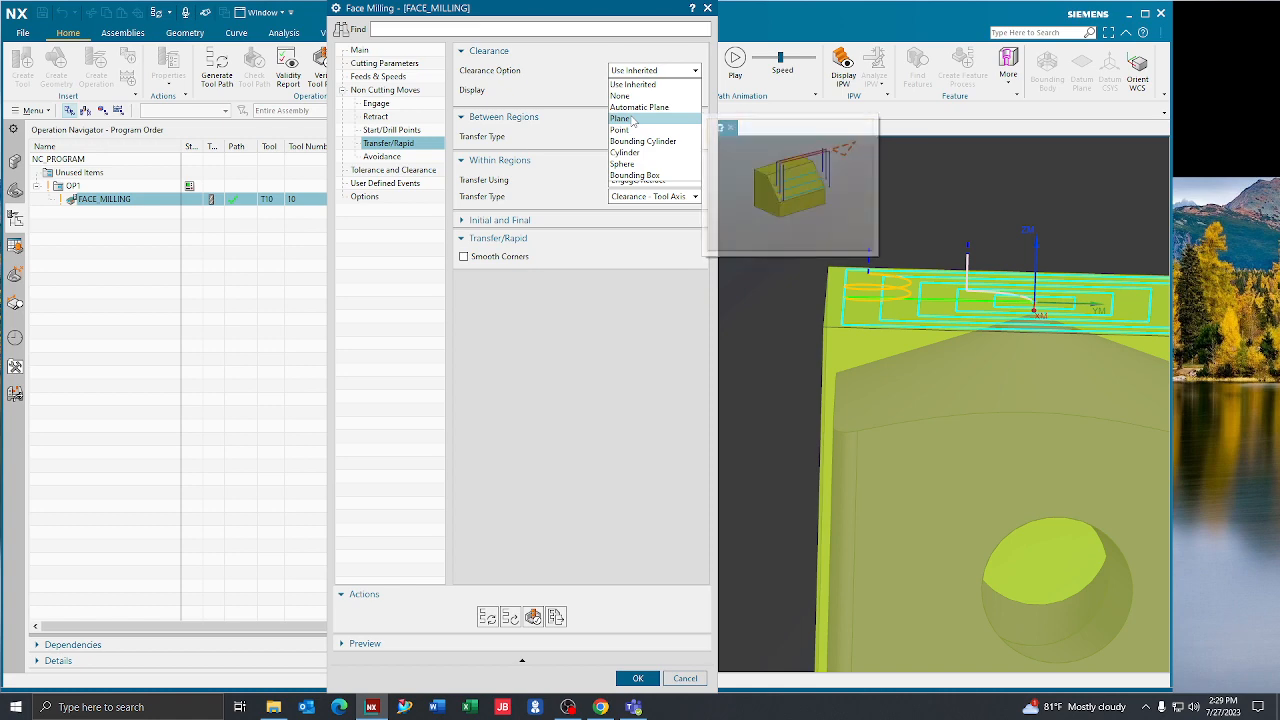
pyautogui.click(632, 120)
pyautogui.moveTo(798, 200); pyautogui.dragTo(805, 241, button='middle')
pyautogui.click(866, 278)
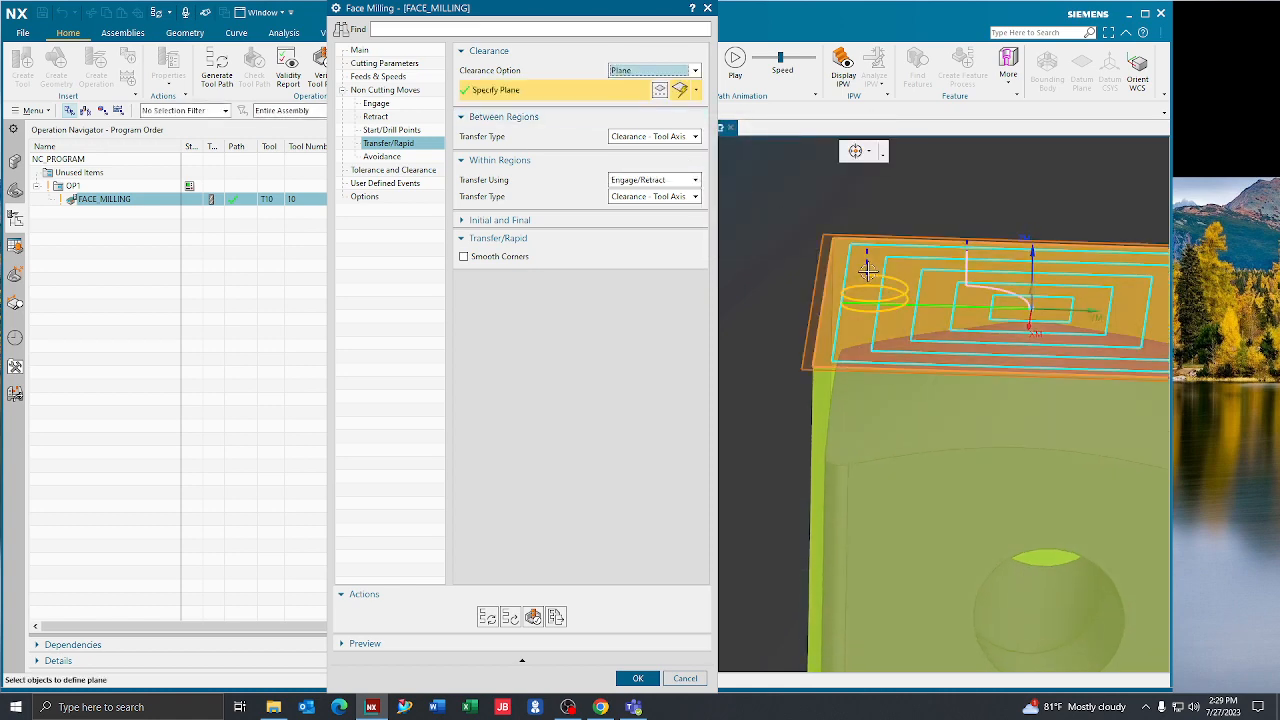
pyautogui.write('6')
pyautogui.press('Return')
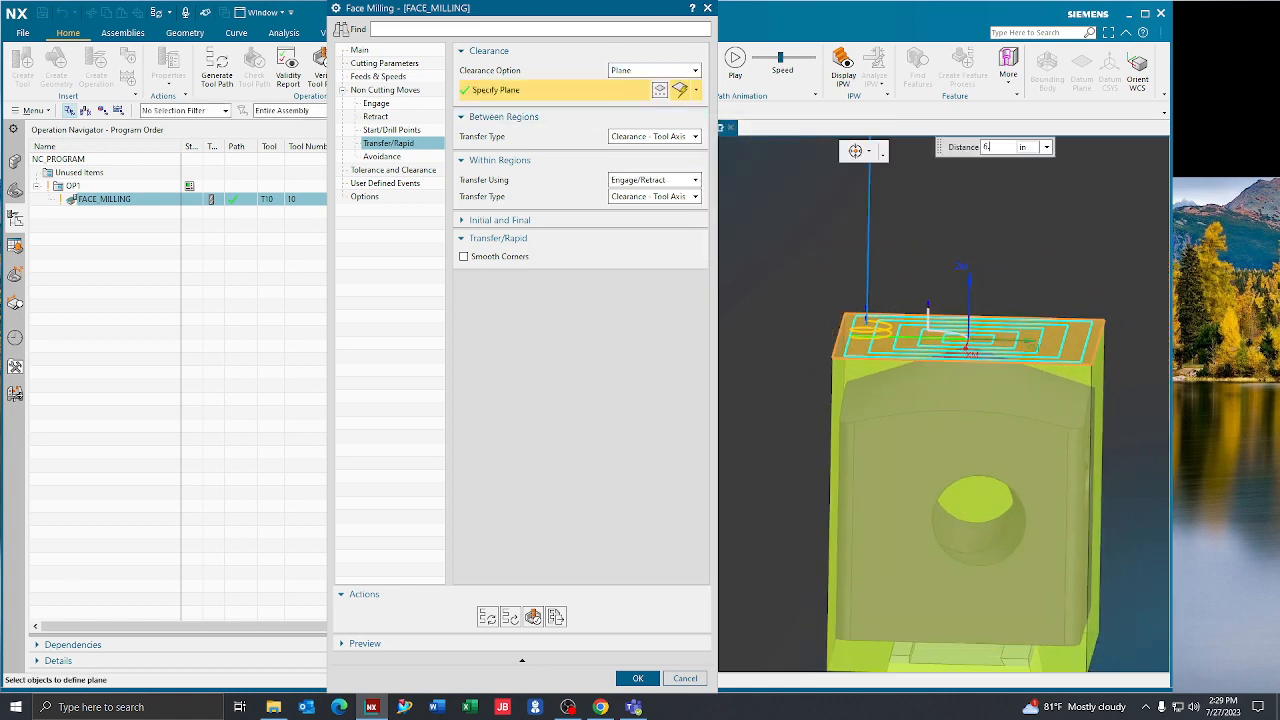
# - Regenerate the tool path and examine its approach and departure moves relative to the new clearance plane
pyautogui.scroll(-3, 772, 241)
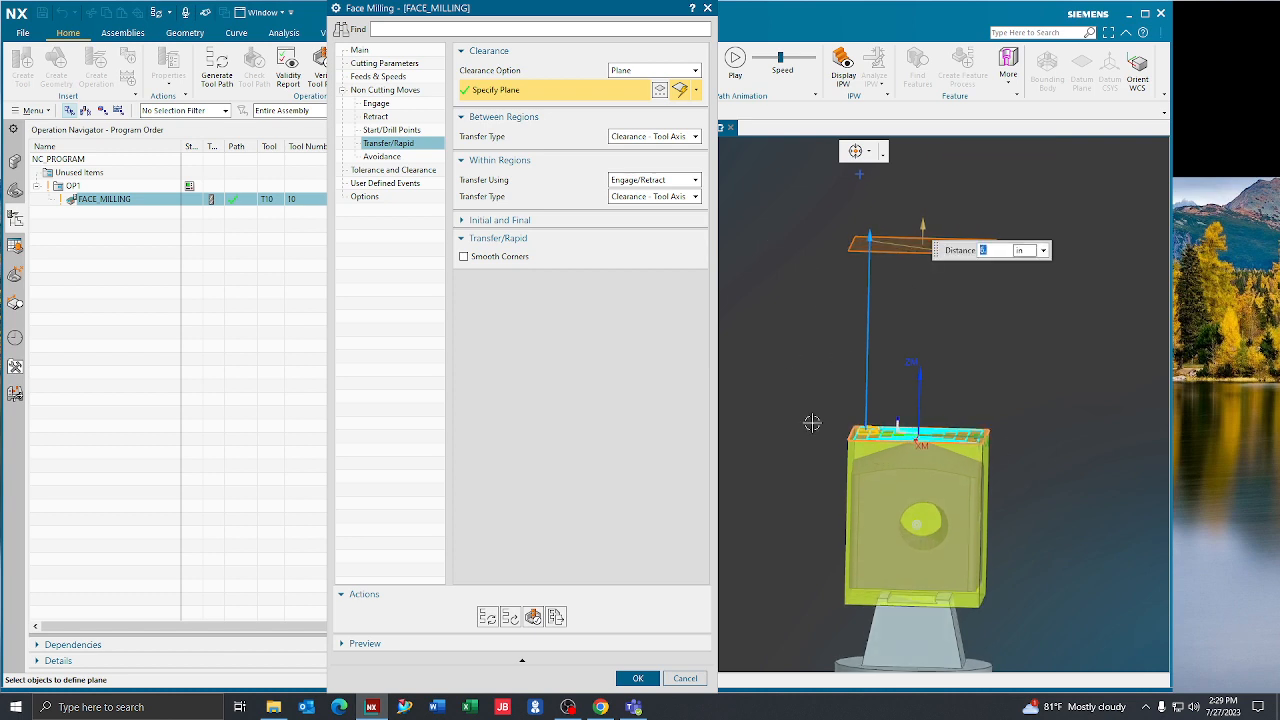
pyautogui.moveTo(826, 422); pyautogui.dragTo(833, 449, button='middle')
pyautogui.moveTo(813, 386); pyautogui.dragTo(811, 394, button='middle')
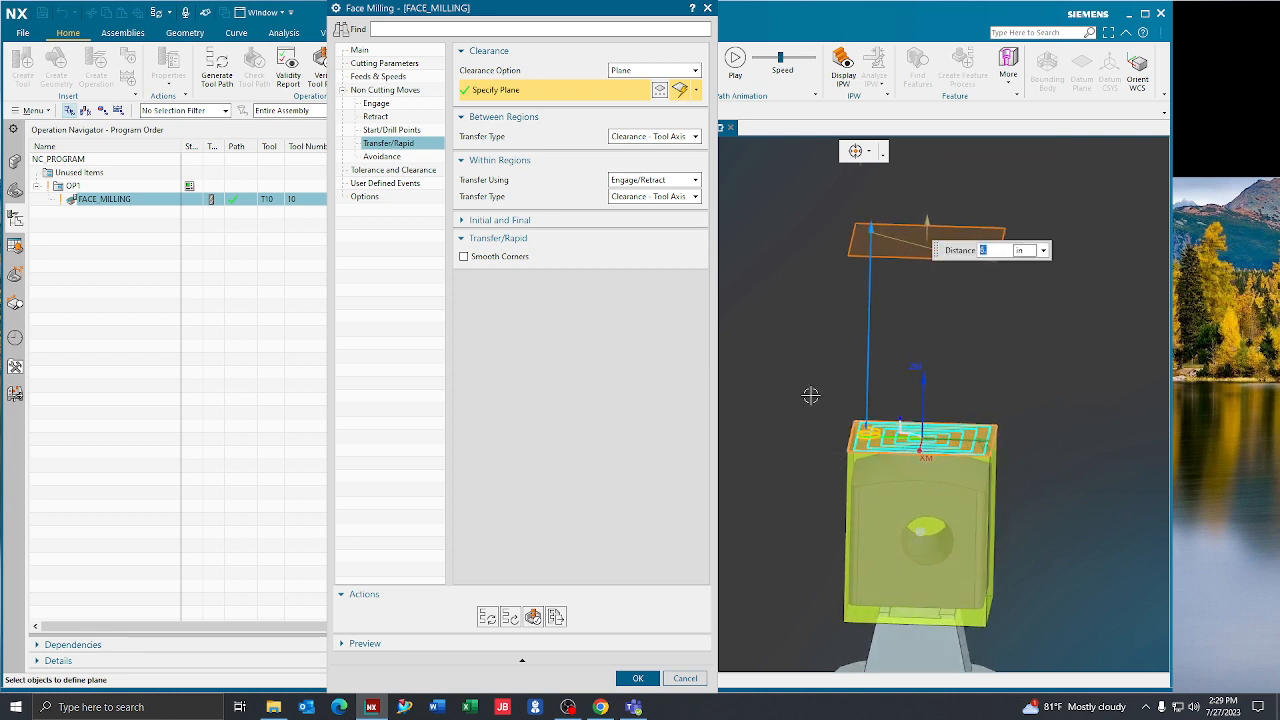
pyautogui.click(487, 618)
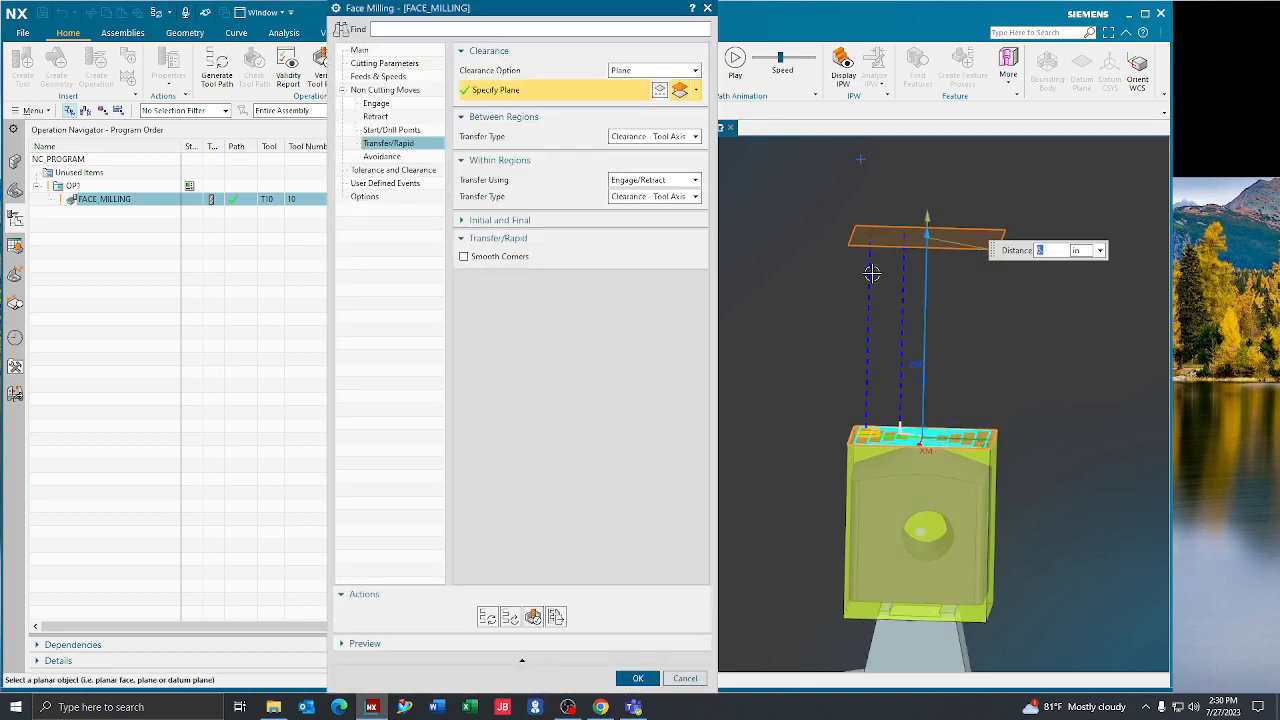
pyautogui.moveTo(893, 276); pyautogui.dragTo(905, 283, button='middle')
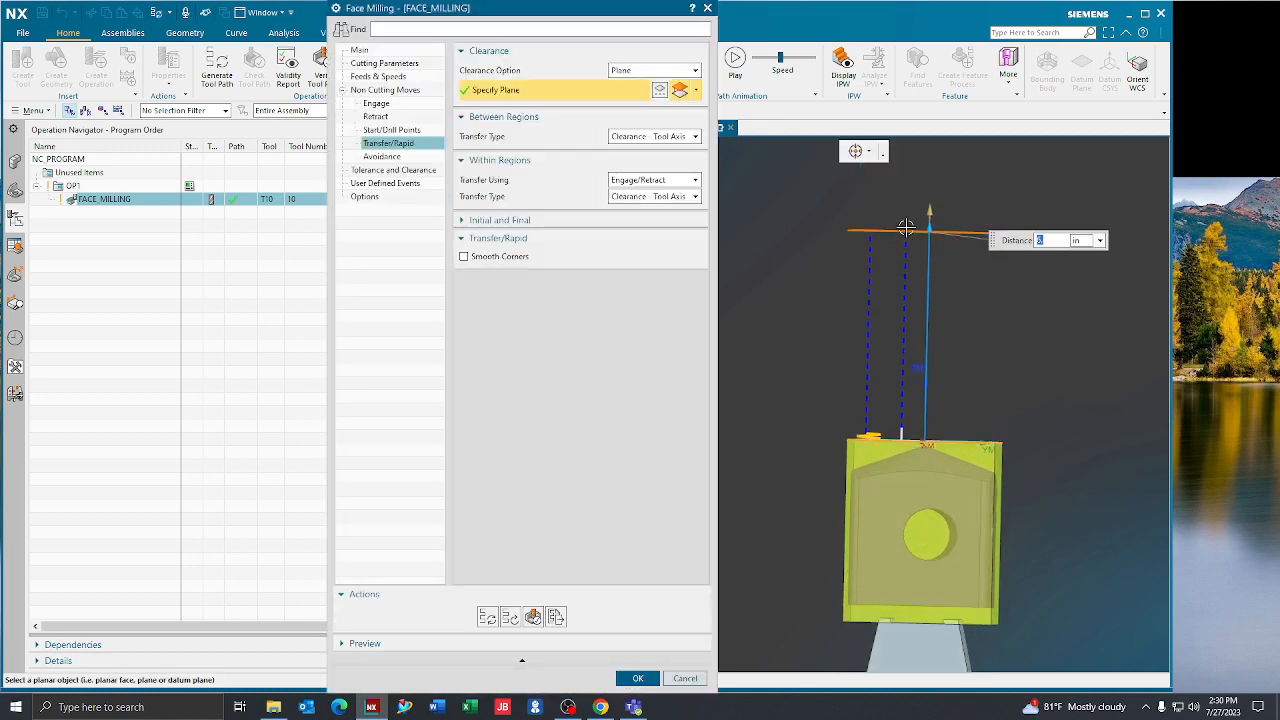
pyautogui.moveTo(905, 228); pyautogui.dragTo(885, 233, button='middle')
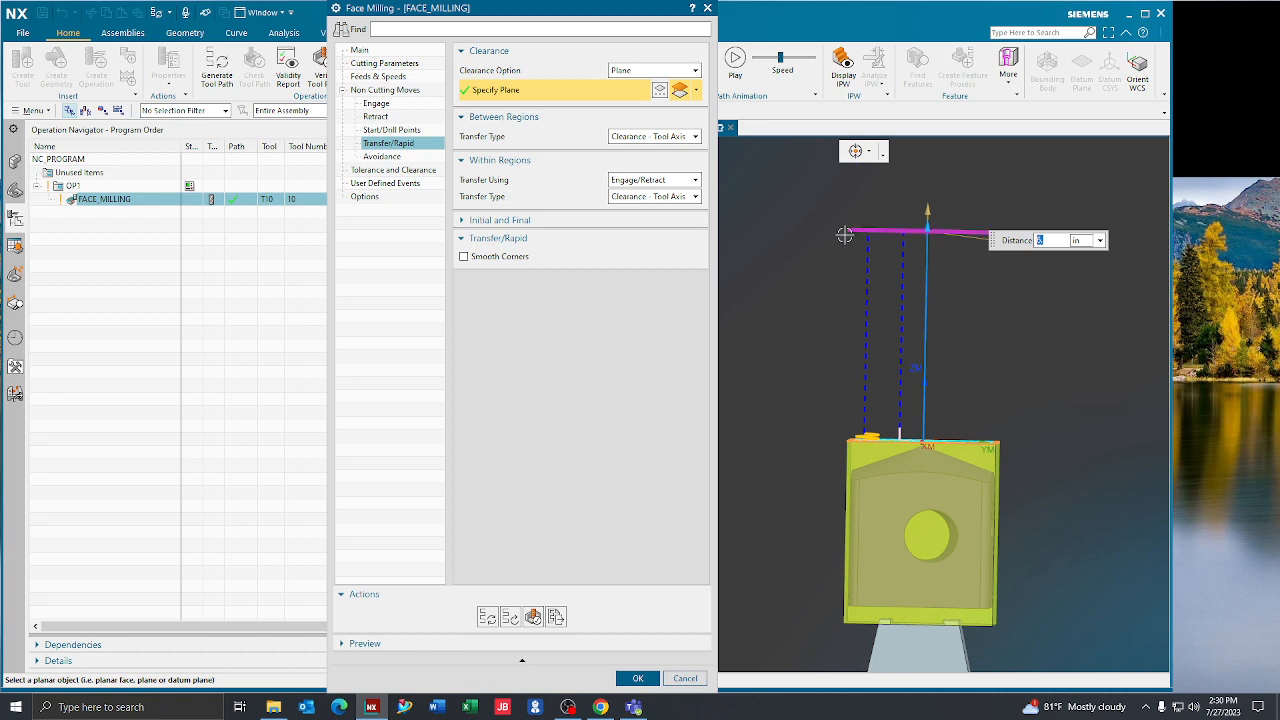